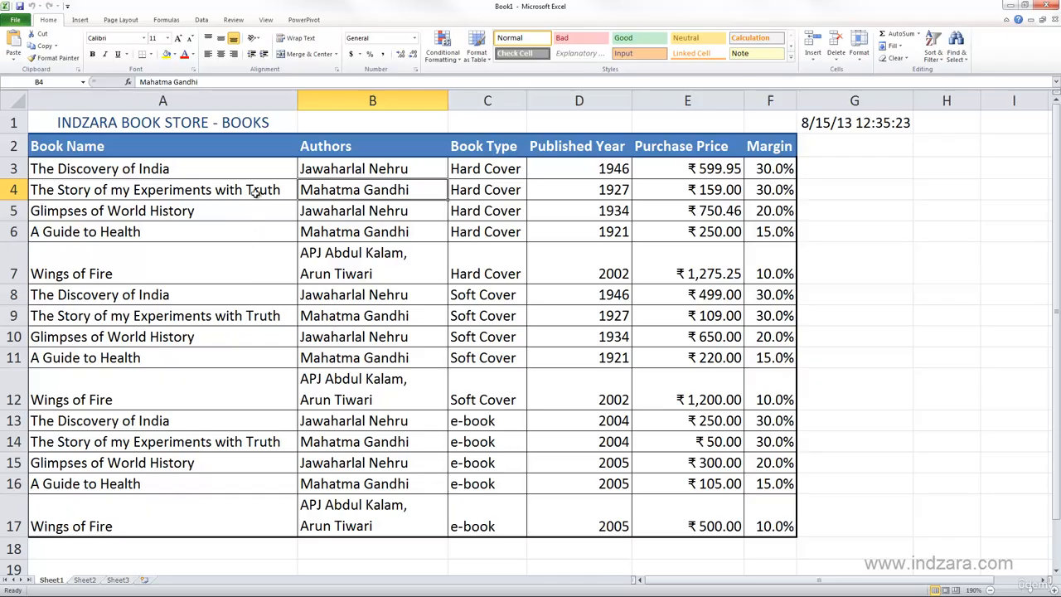
- Insert blank cells at A2:A17, shifting the existing book table one column right
{"action": "left_click_drag", "start_coordinate": [269, 148], "coordinate": [248, 503]}
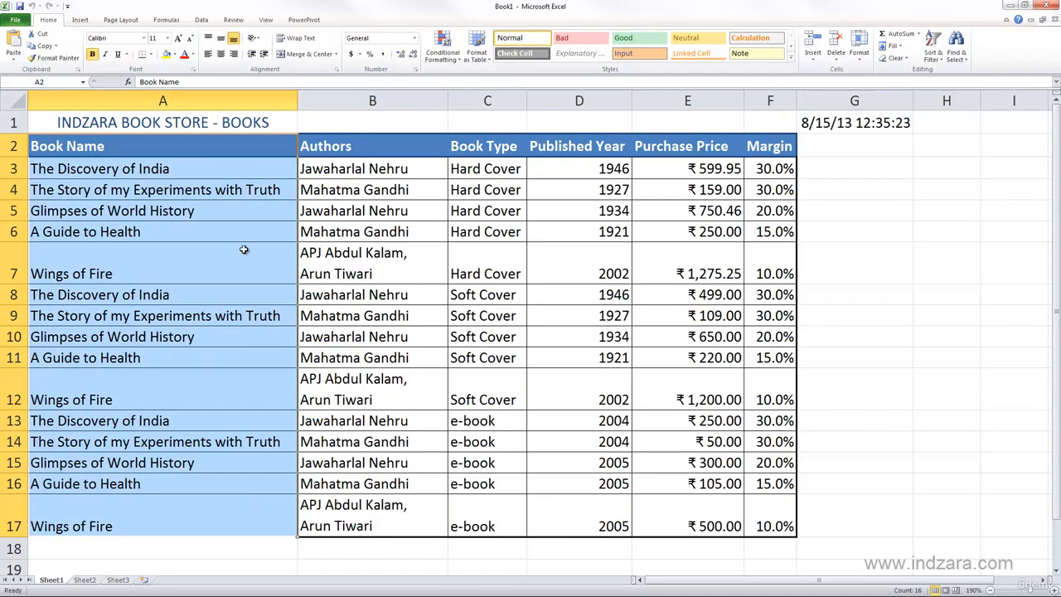
{"action": "right_click", "coordinate": [245, 234]}
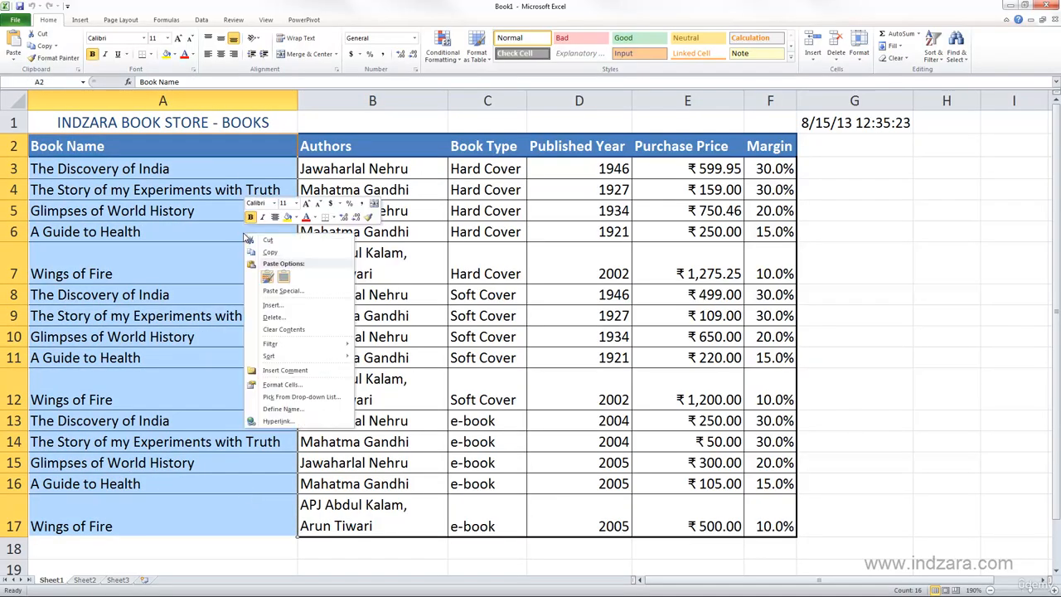
{"action": "left_click", "coordinate": [272, 305]}
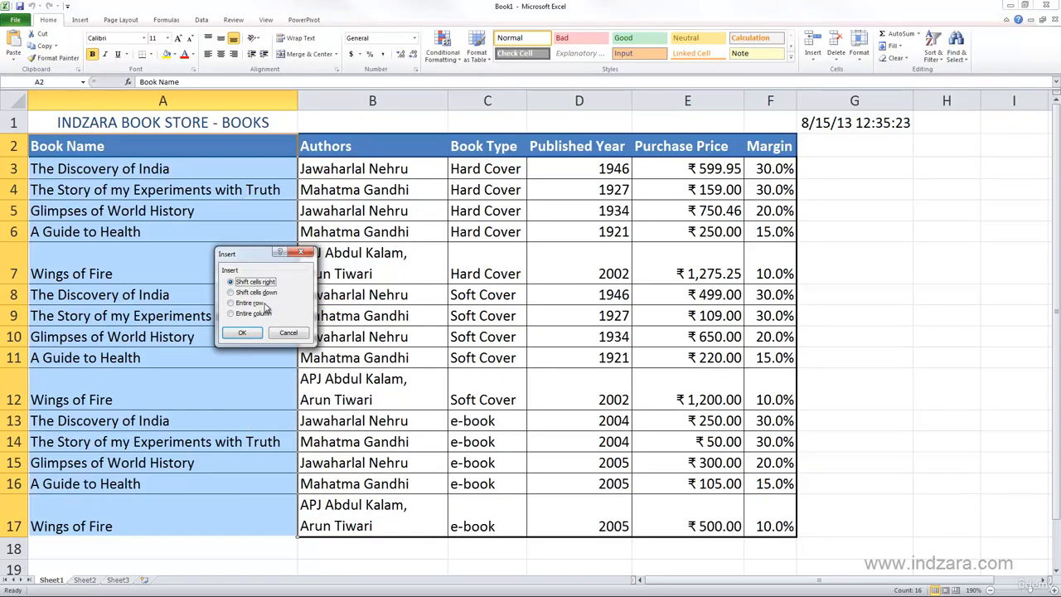
{"action": "left_click", "coordinate": [243, 333]}
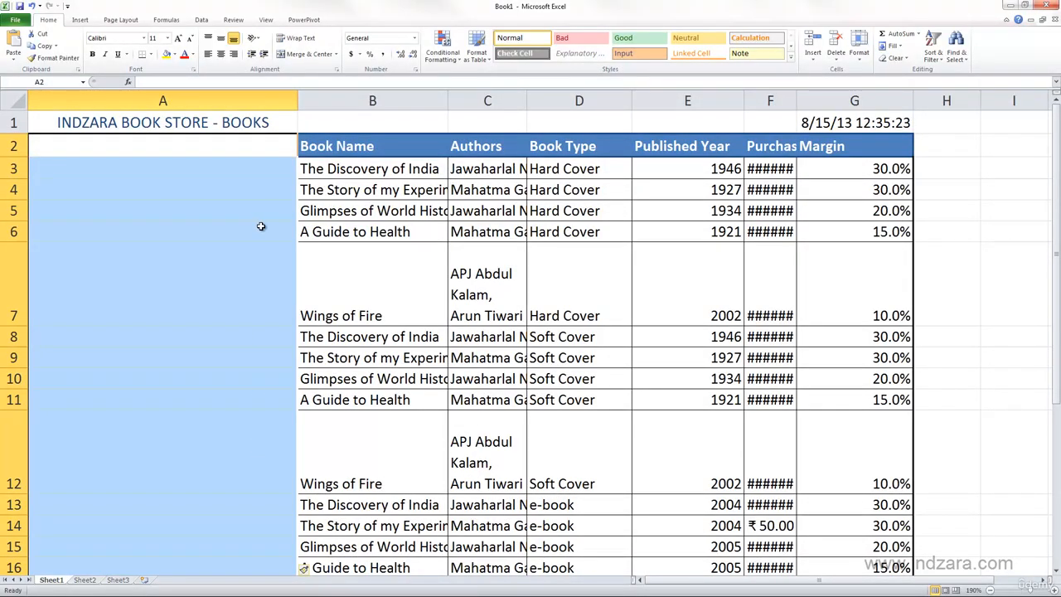
- Enter the header Product ID in cell A2
{"action": "left_click", "coordinate": [262, 144]}
{"action": "type", "text": "P"}
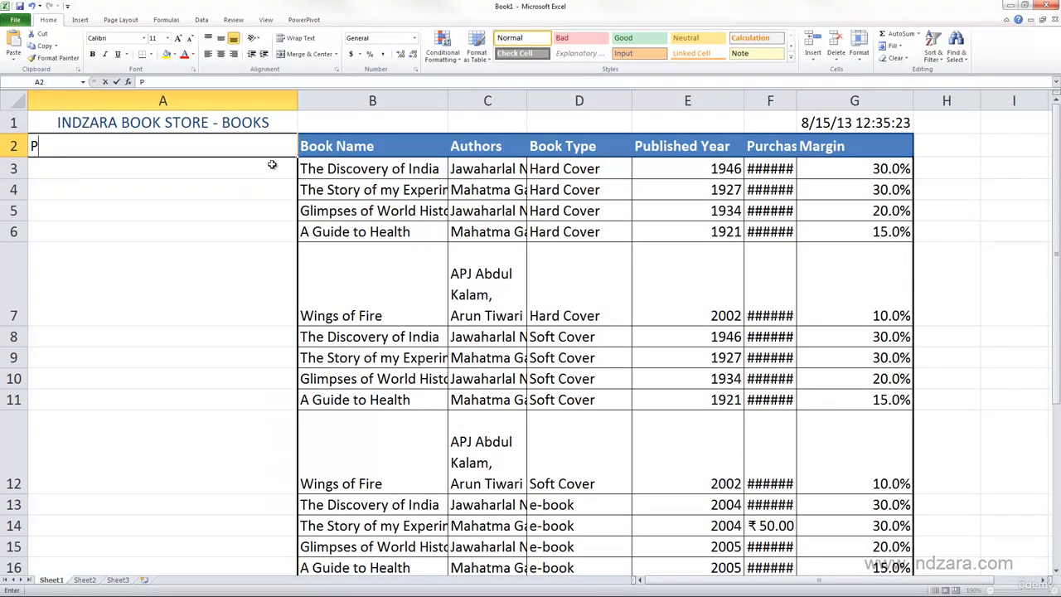
{"action": "type", "text": "roduct ID"}
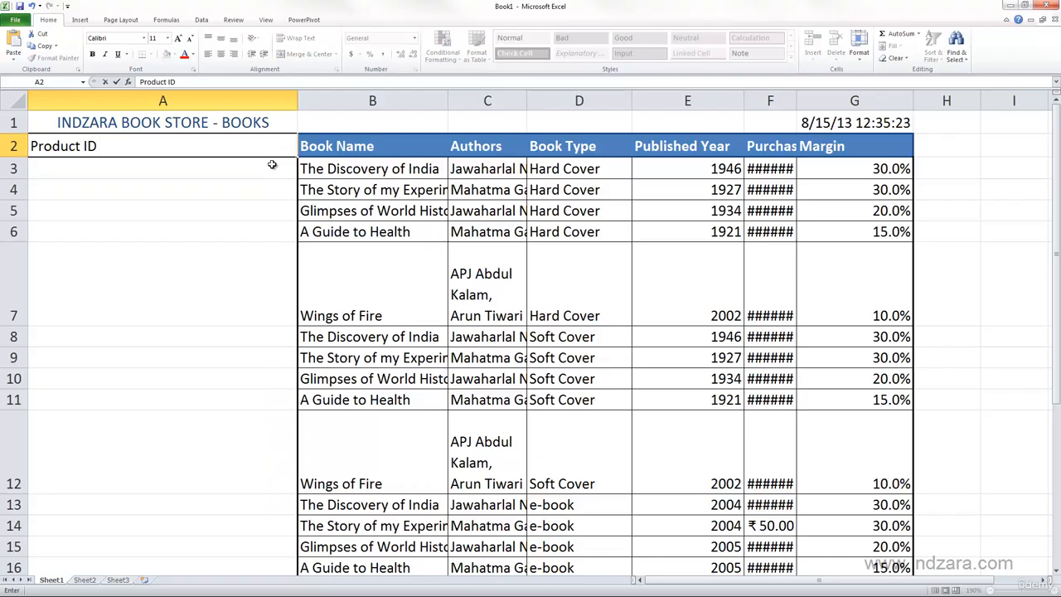
{"action": "key", "text": "Return"}
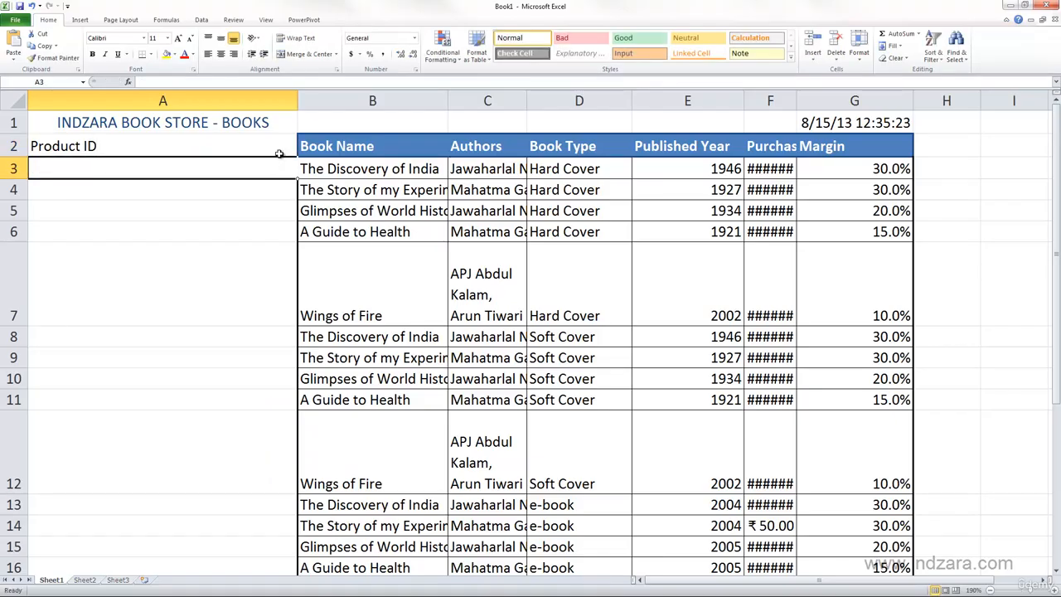
{"action": "left_click", "coordinate": [279, 153]}
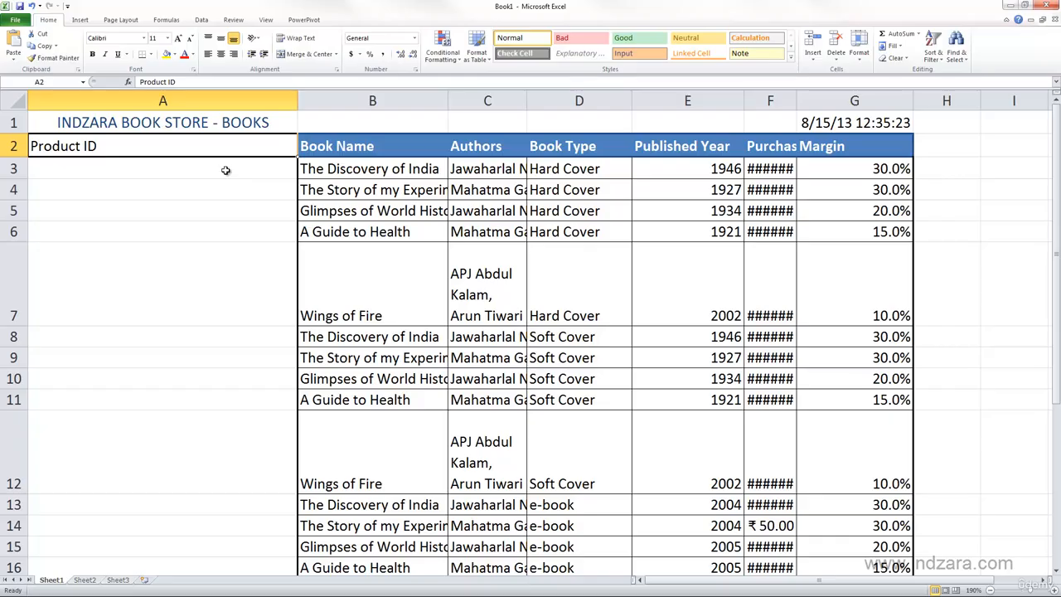
- Enter 1 as the first product ID in cell A3
{"action": "left_click", "coordinate": [164, 170]}
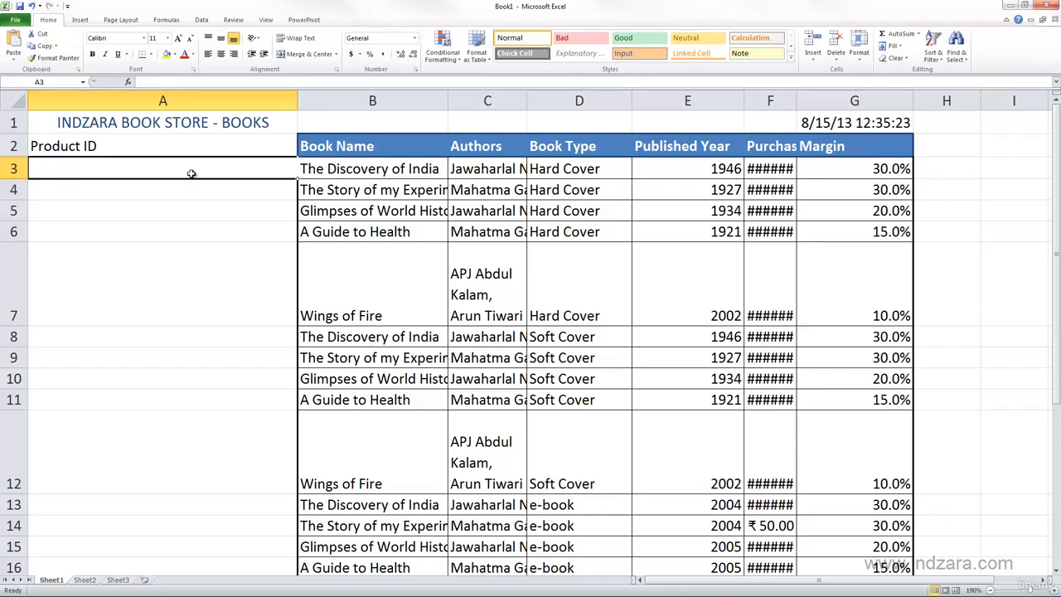
{"action": "type", "text": "1"}
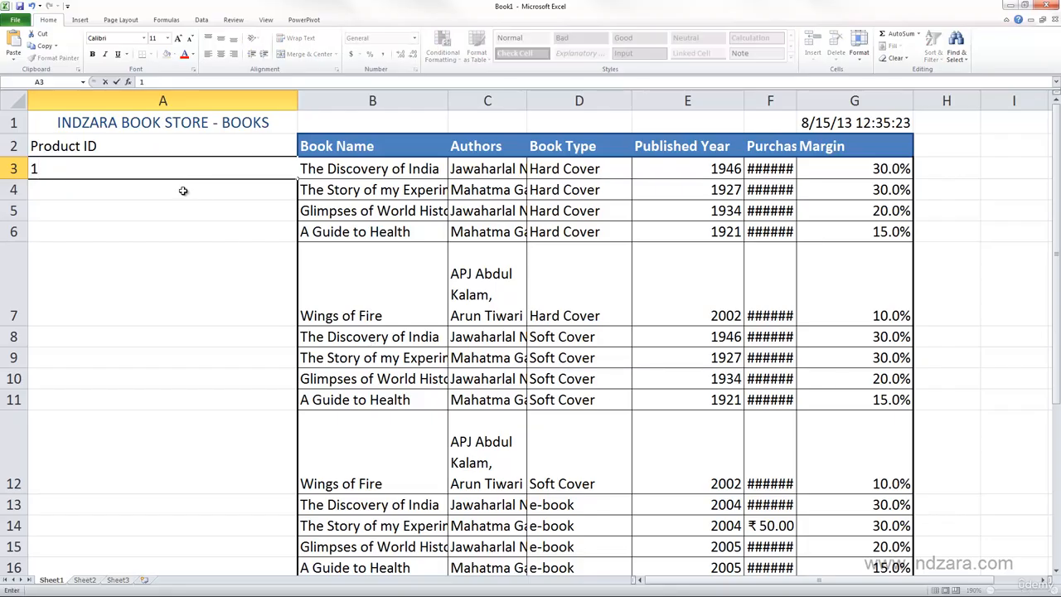
{"action": "key", "text": "Return"}
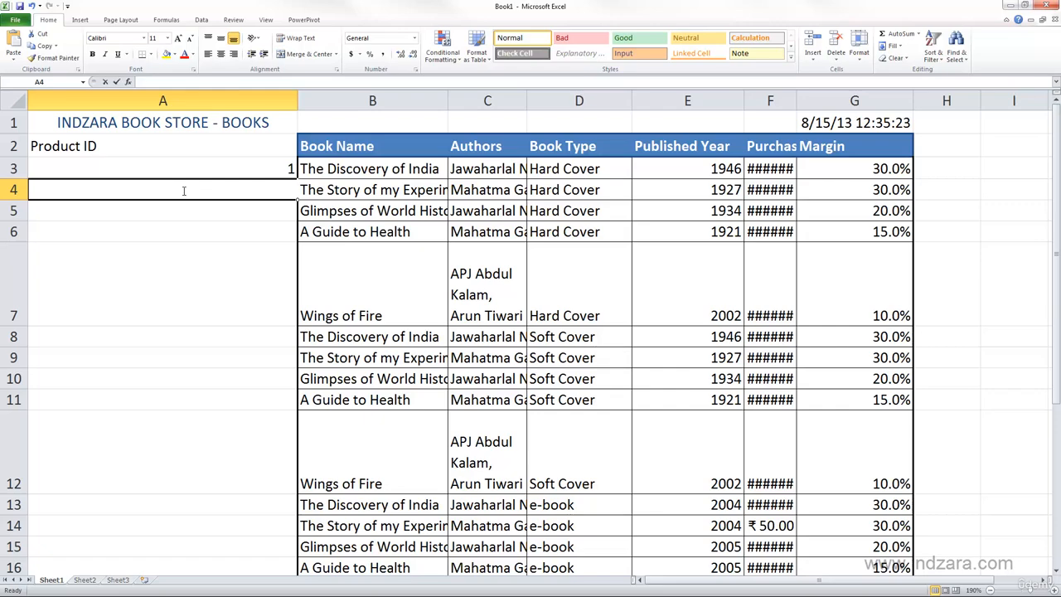
- Enter 2 and 3 as product IDs in cells A4 and A5, and clear both cells again
{"action": "type", "text": "2"}
{"action": "key", "text": "Return"}
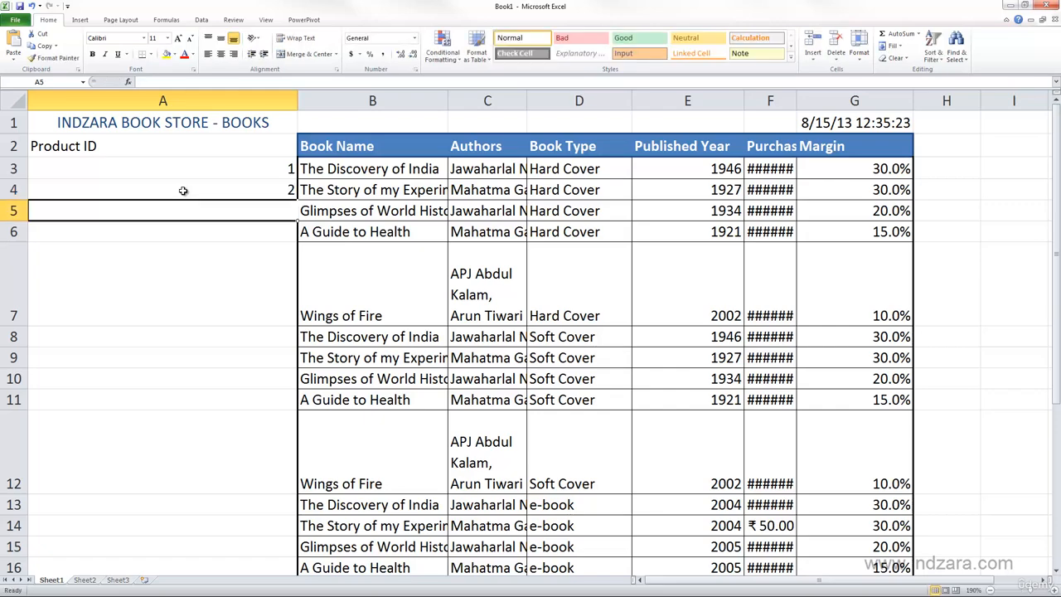
{"action": "type", "text": "3"}
{"action": "key", "text": "Return"}
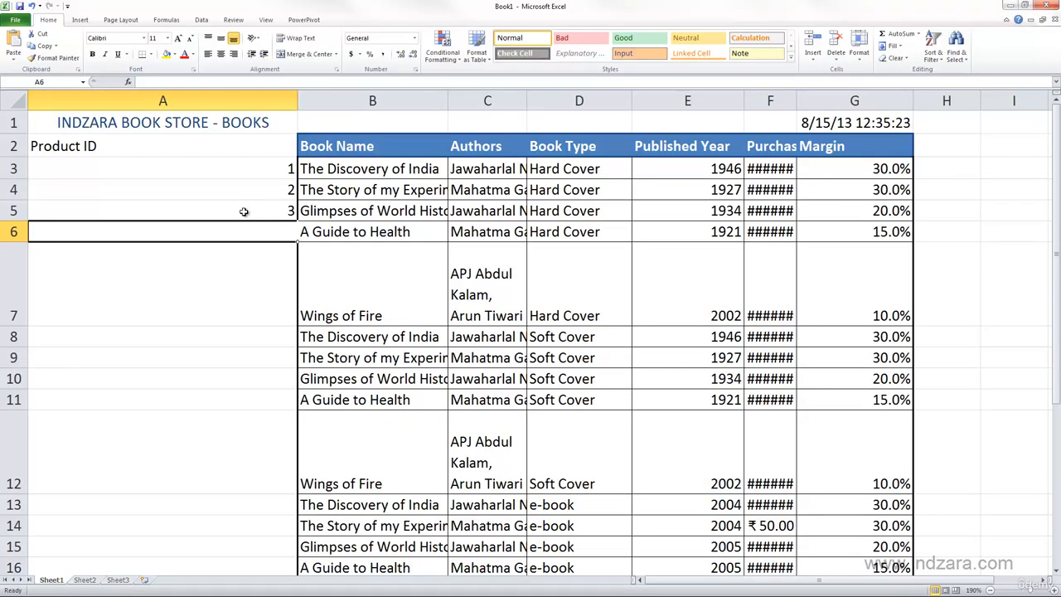
{"action": "left_click_drag", "start_coordinate": [252, 196], "coordinate": [253, 214]}
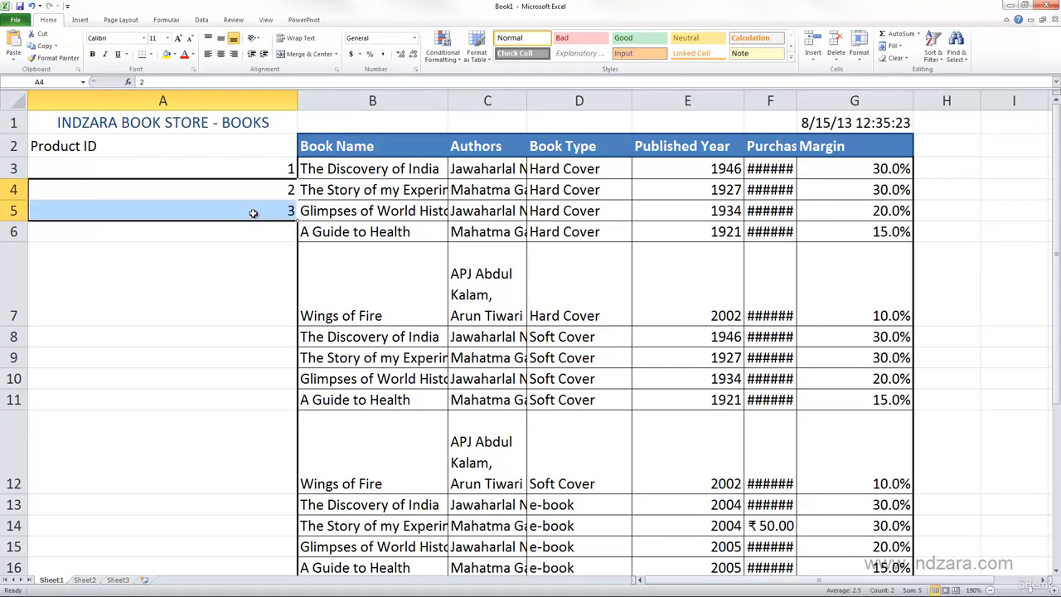
{"action": "key", "text": "Delete"}
- Auto-fill the value 1 from A3 down the Product ID column to A17 and check the filled range
{"action": "left_click", "coordinate": [262, 170]}
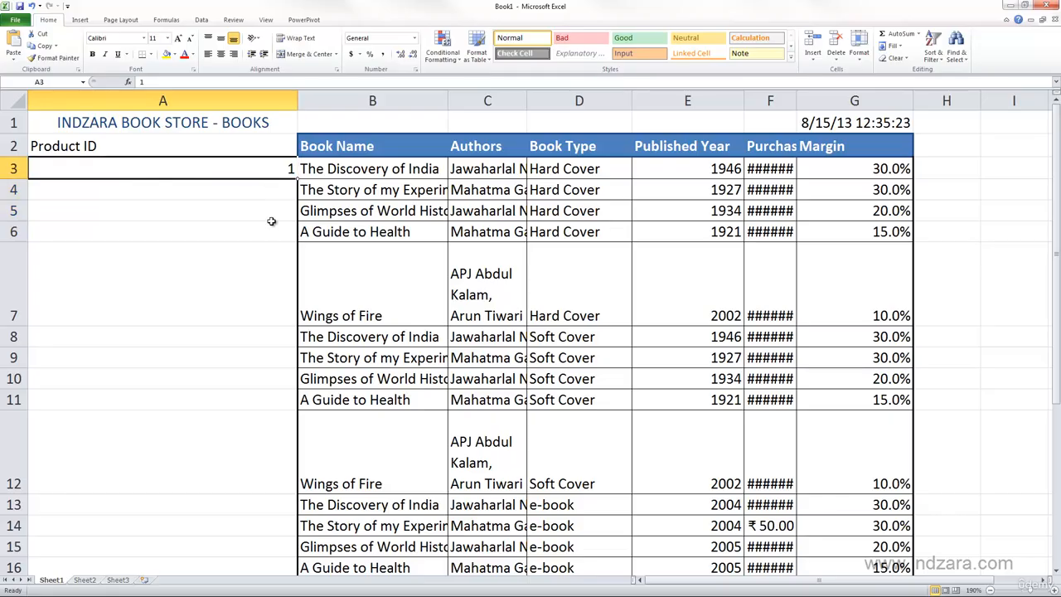
{"action": "double_click", "coordinate": [296, 177]}
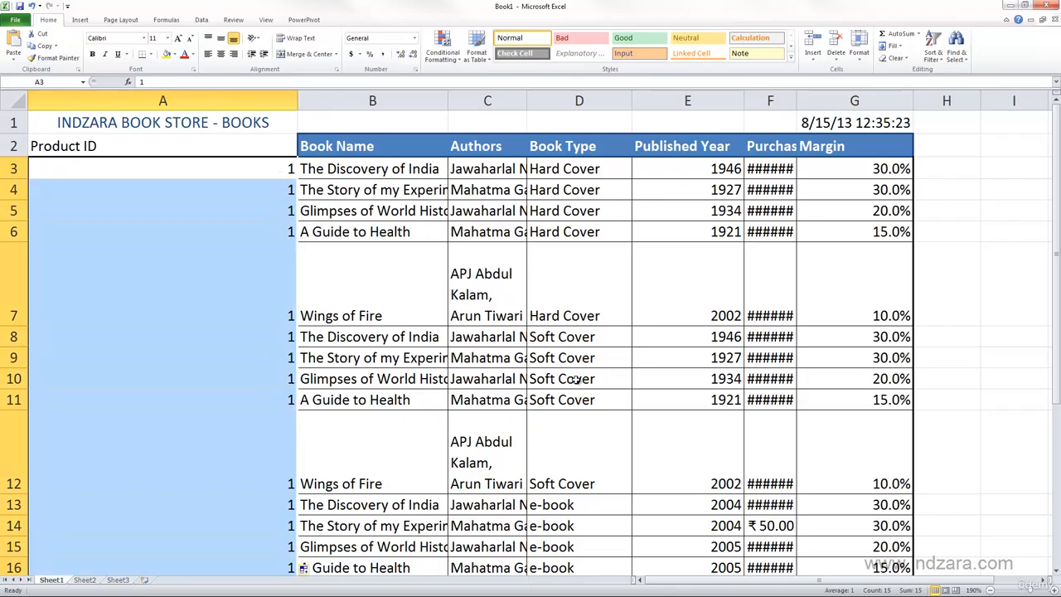
{"action": "scroll", "coordinate": [576, 379], "scroll_direction": "down", "scroll_amount": 1}
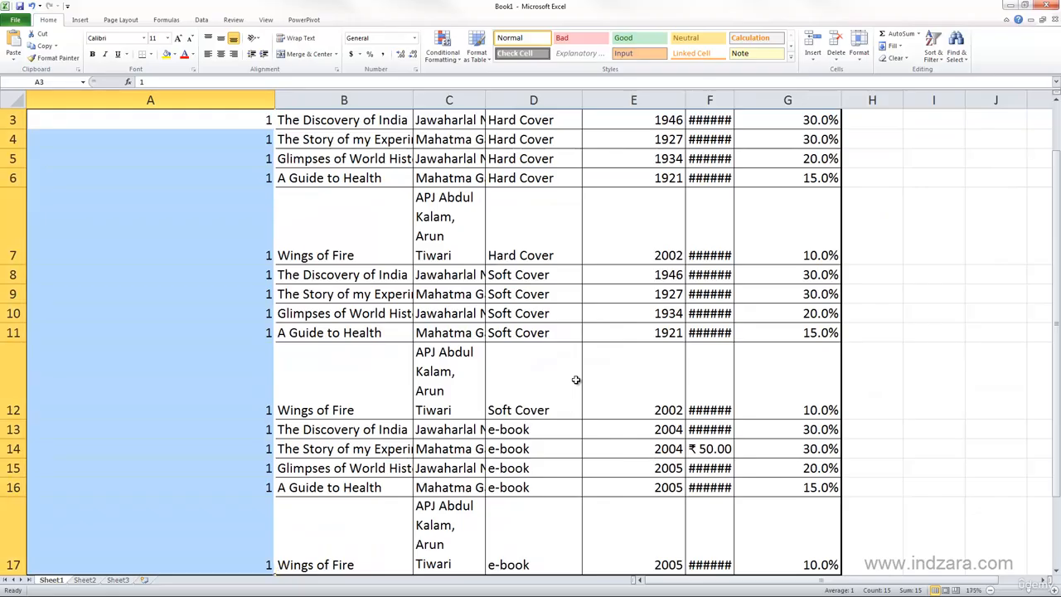
{"action": "scroll", "coordinate": [260, 306], "scroll_direction": "up", "scroll_amount": 1}
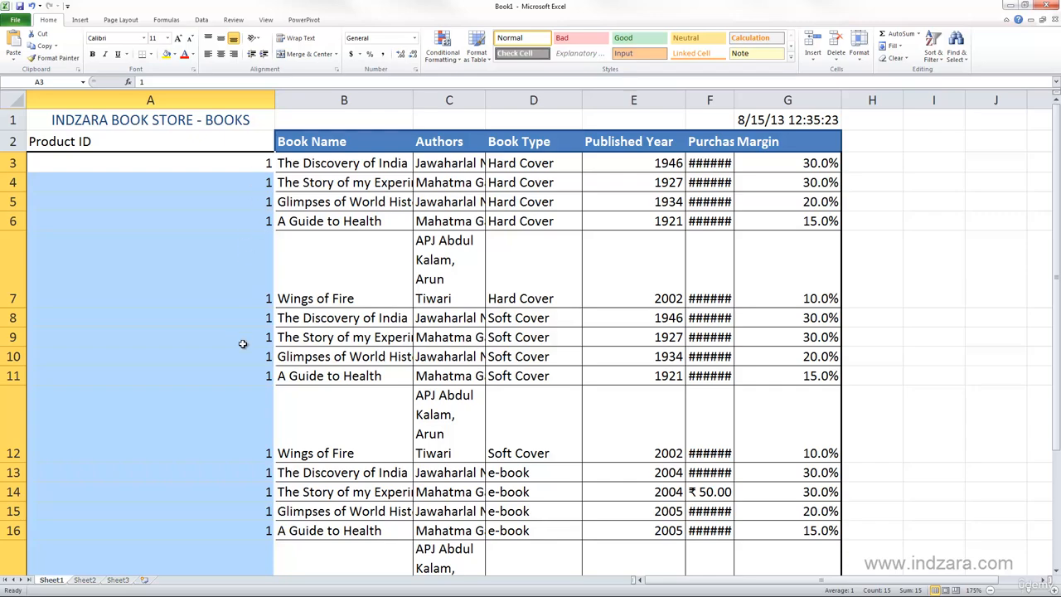
{"action": "scroll", "coordinate": [242, 343], "scroll_direction": "down", "scroll_amount": 2}
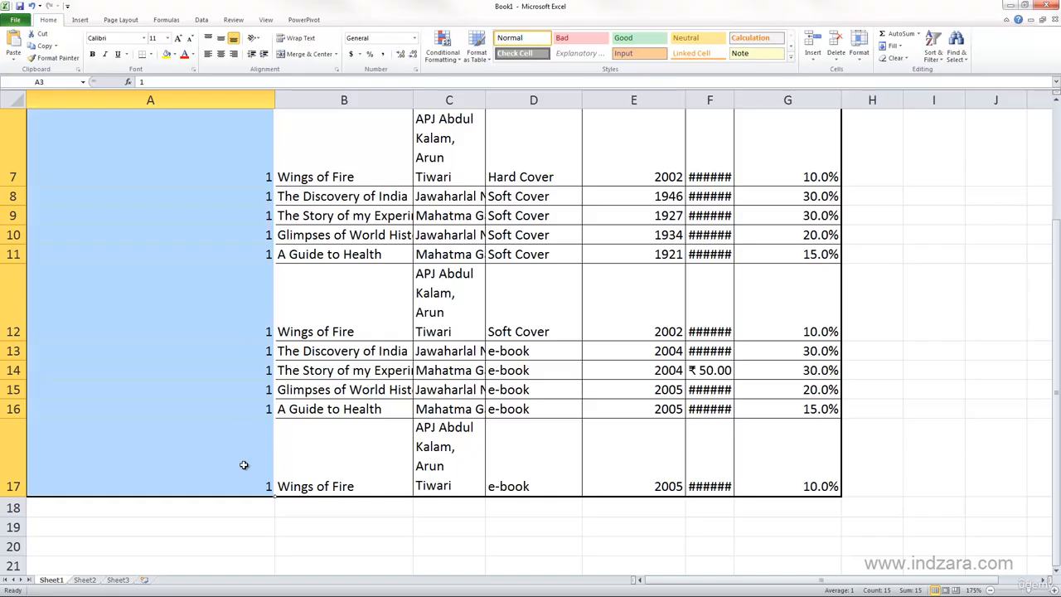
{"action": "scroll", "coordinate": [243, 465], "scroll_direction": "up", "scroll_amount": 2}
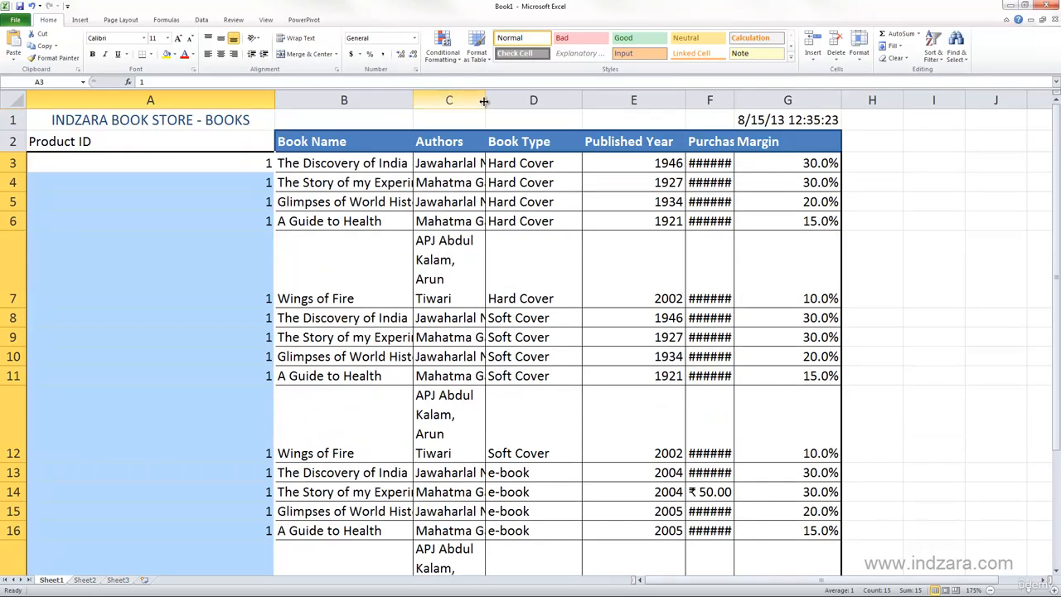
- Fit the widths of the Authors and Book Type columns to their contents
{"action": "left_click_drag", "start_coordinate": [485, 101], "coordinate": [561, 103]}
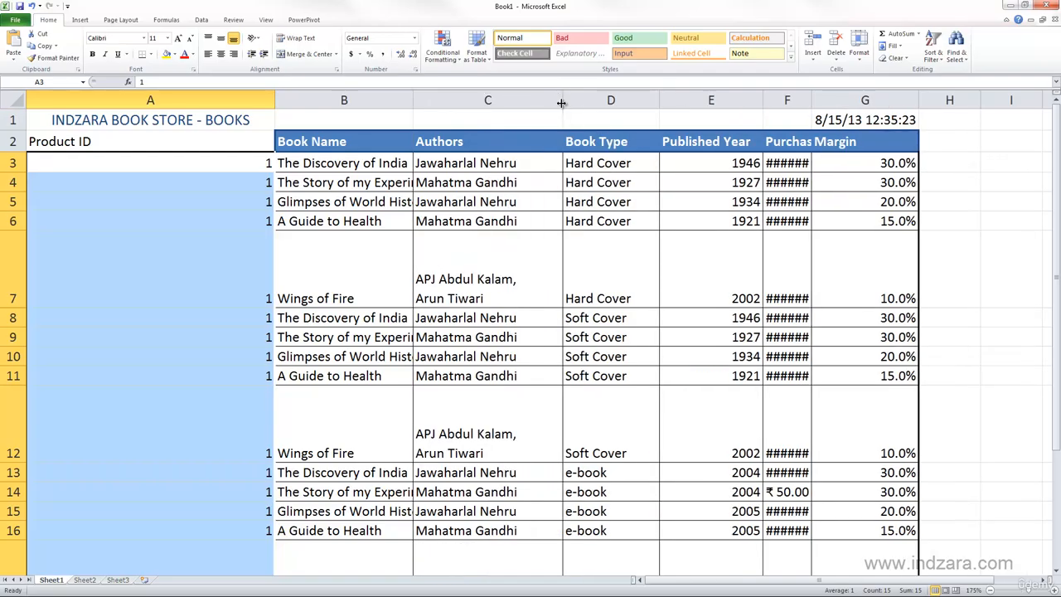
{"action": "double_click", "coordinate": [562, 101]}
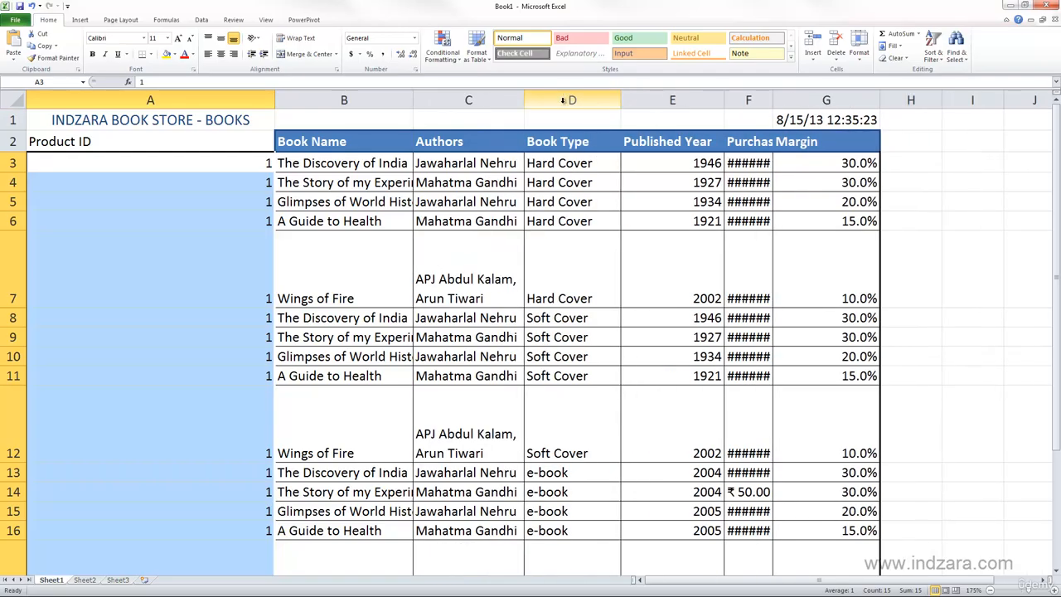
{"action": "double_click", "coordinate": [620, 100]}
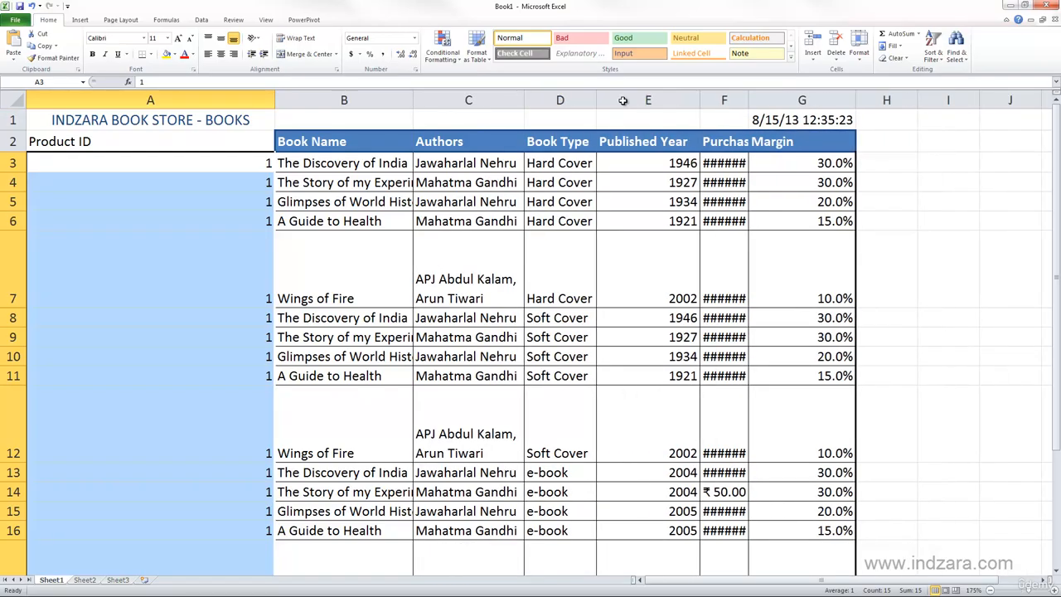
- Fit the heights of rows 7, 12 and 17 to their contents
{"action": "double_click", "coordinate": [10, 308]}
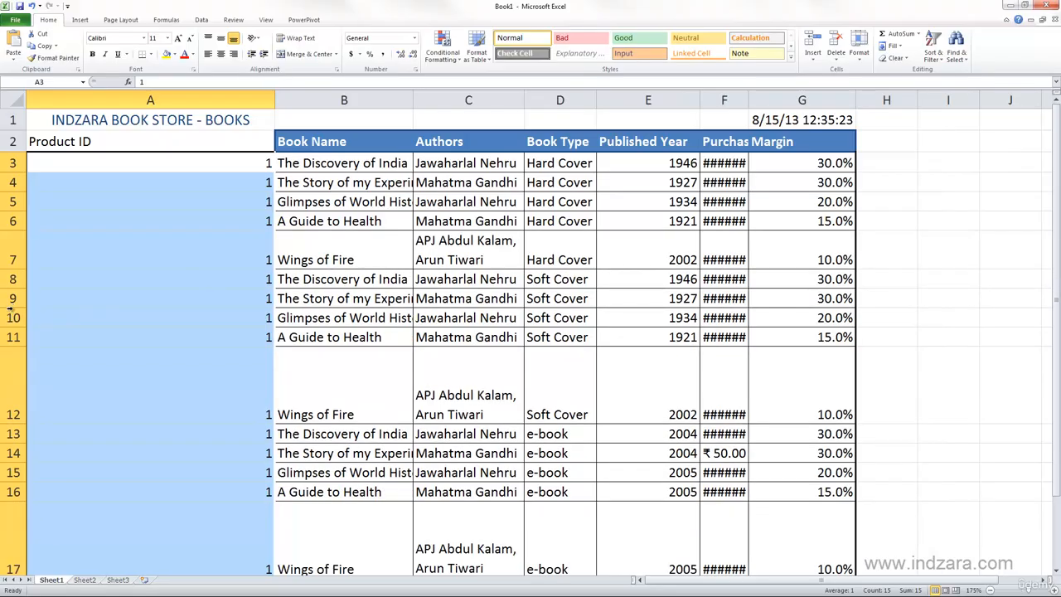
{"action": "double_click", "coordinate": [13, 425]}
{"action": "double_click", "coordinate": [13, 541]}
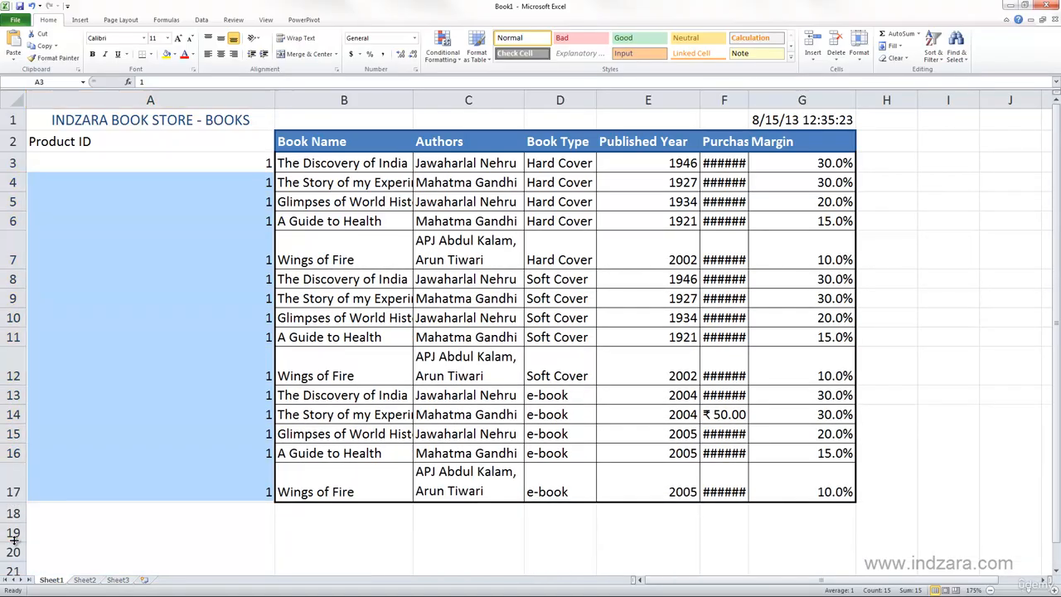
{"action": "left_click", "coordinate": [356, 322]}
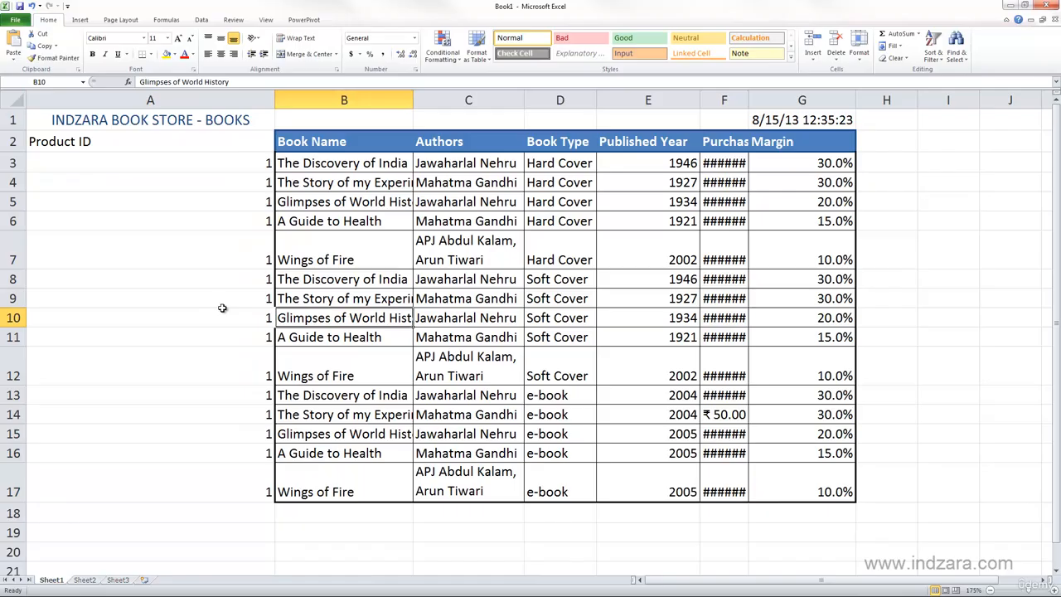
- Clear A4:A17 and refill those cells down from A3 using the Fill Series option
{"action": "left_click_drag", "start_coordinate": [241, 164], "coordinate": [230, 503]}
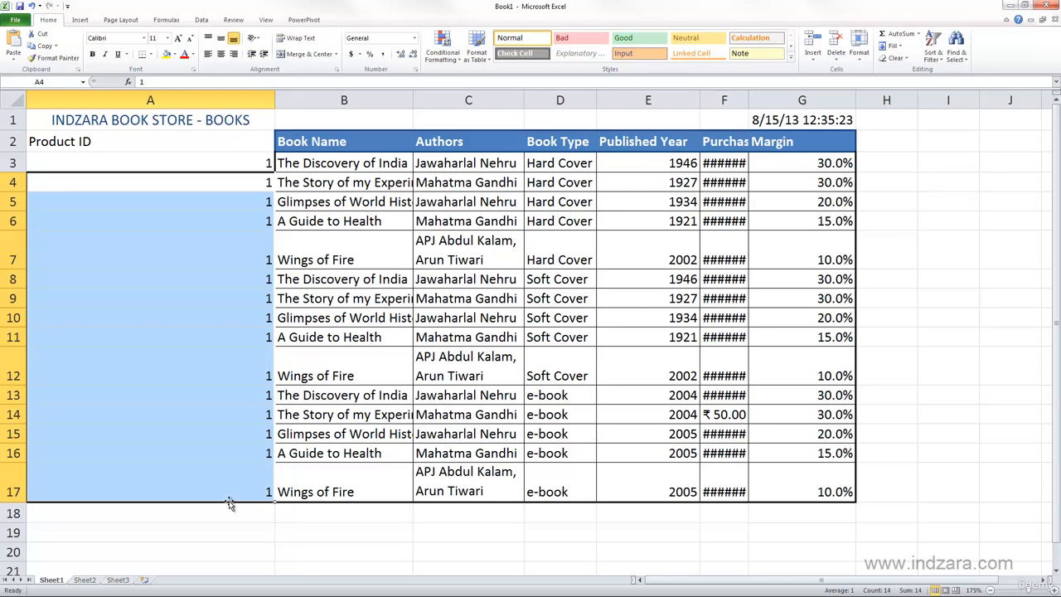
{"action": "key", "text": "Delete"}
{"action": "left_click", "coordinate": [267, 168]}
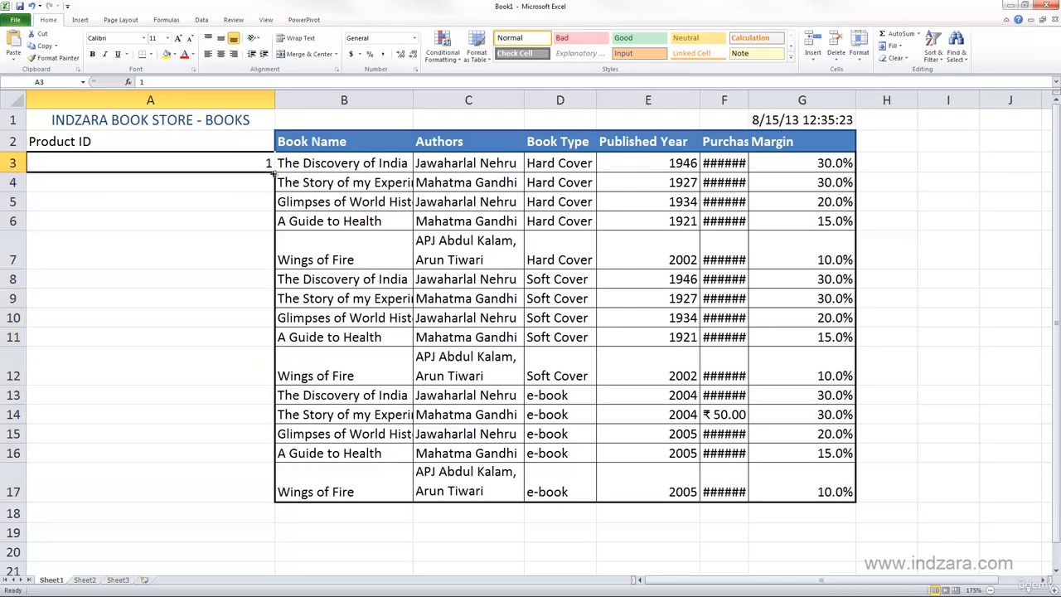
{"action": "double_click", "coordinate": [275, 171]}
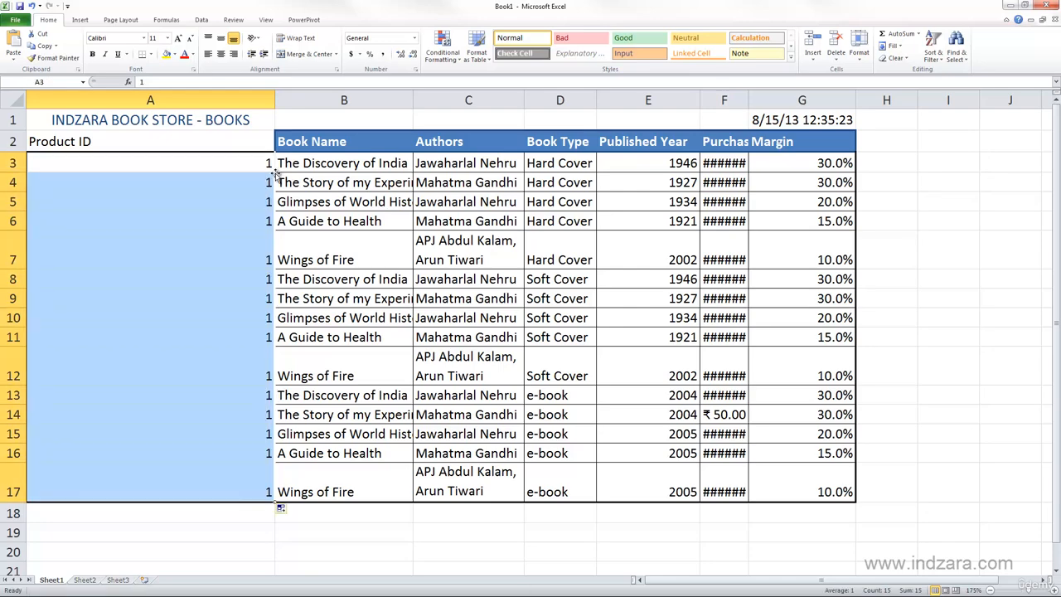
{"action": "left_click", "coordinate": [285, 512]}
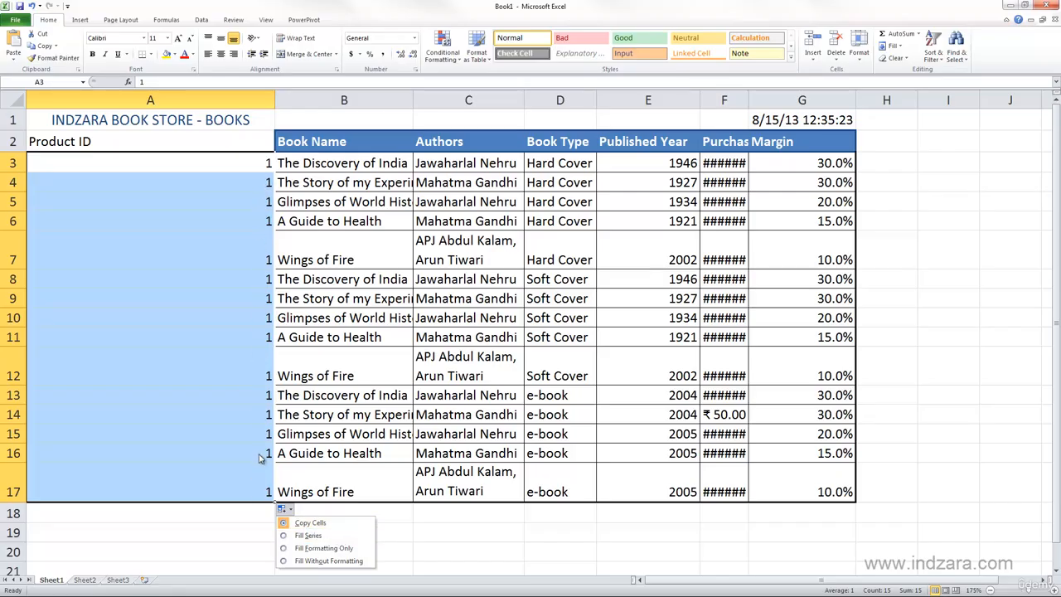
{"action": "left_click", "coordinate": [285, 539]}
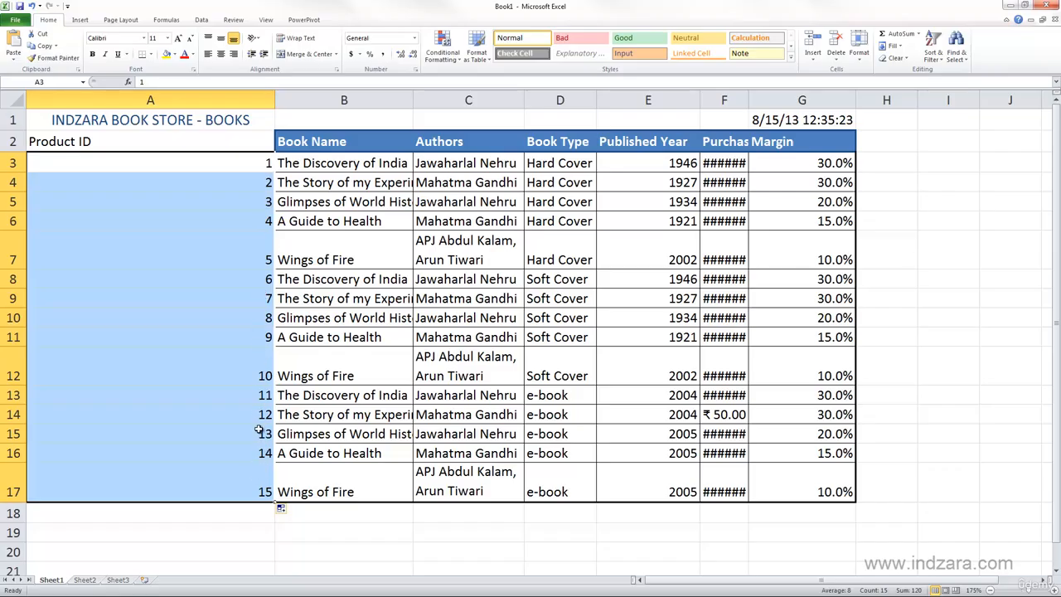
- Review the auto fill options for the product IDs and undo the fill below A3
{"action": "left_click", "coordinate": [285, 510]}
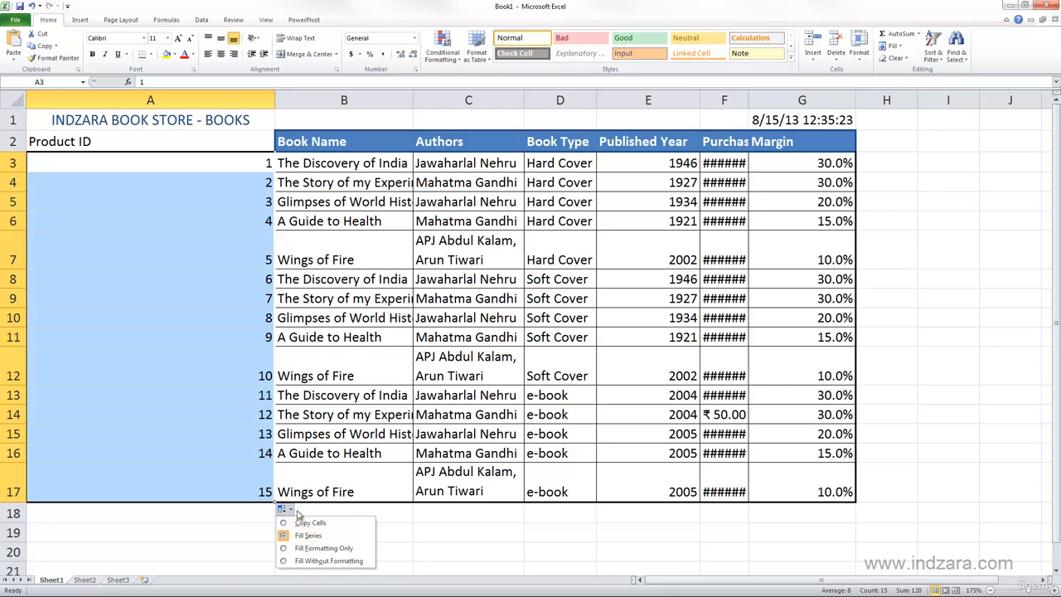
{"action": "left_click", "coordinate": [249, 477]}
{"action": "key", "text": "ctrl+z"}
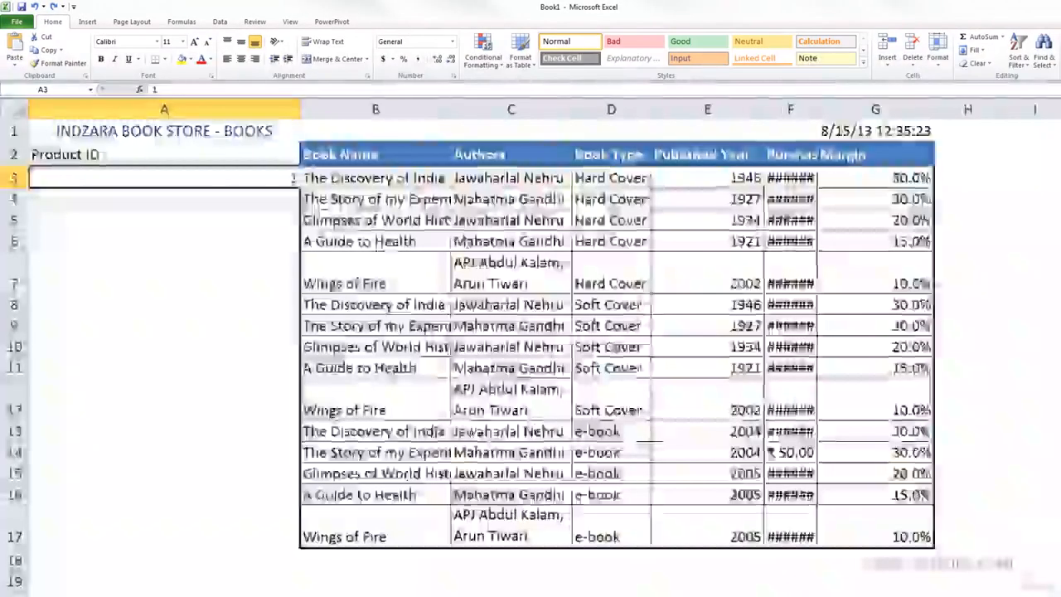
- Fill the Product ID column from A3 down to A17 as an incrementing series from 1 to 15
{"action": "left_click_drag", "start_coordinate": [298, 189], "coordinate": [295, 528]}
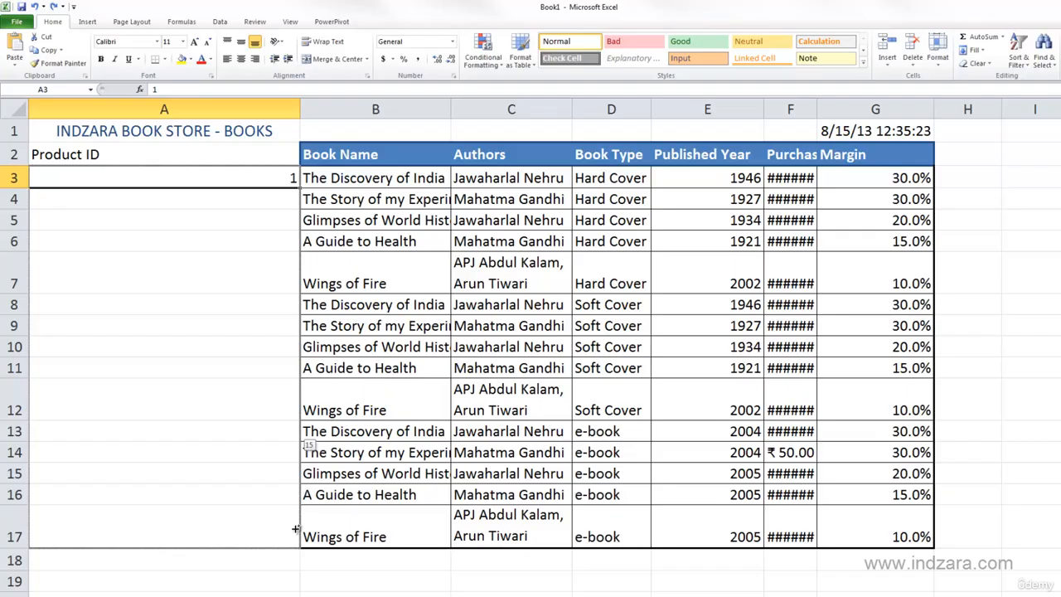
{"action": "left_click_drag", "start_coordinate": [295, 528], "coordinate": [294, 528]}
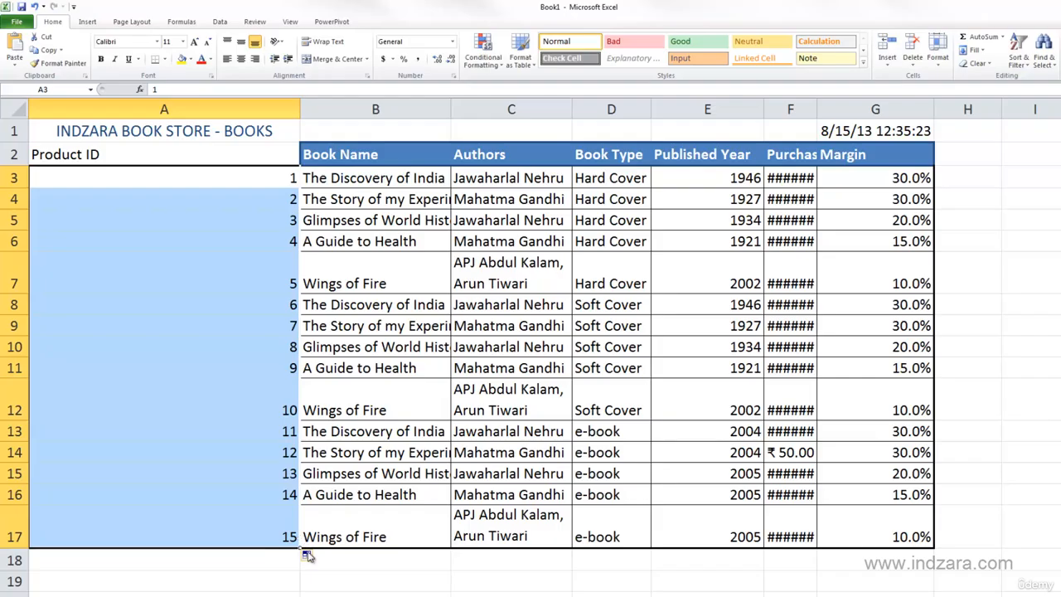
- Review the auto fill options for the product IDs and clear A4:A17, keeping the 1 in A3
{"action": "left_click", "coordinate": [314, 559]}
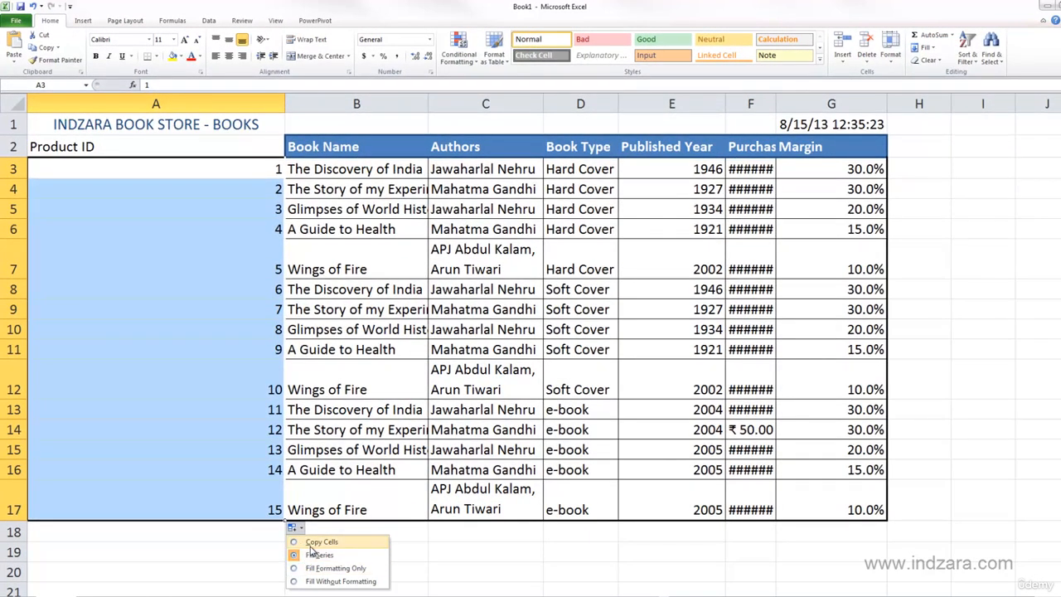
{"action": "left_click", "coordinate": [276, 474]}
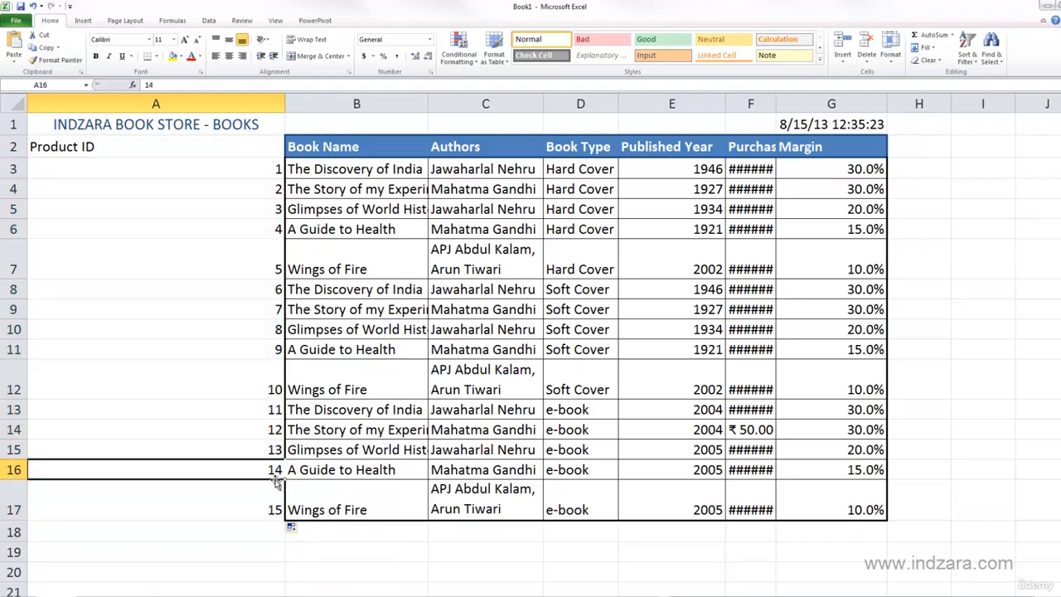
{"action": "left_click", "coordinate": [279, 170]}
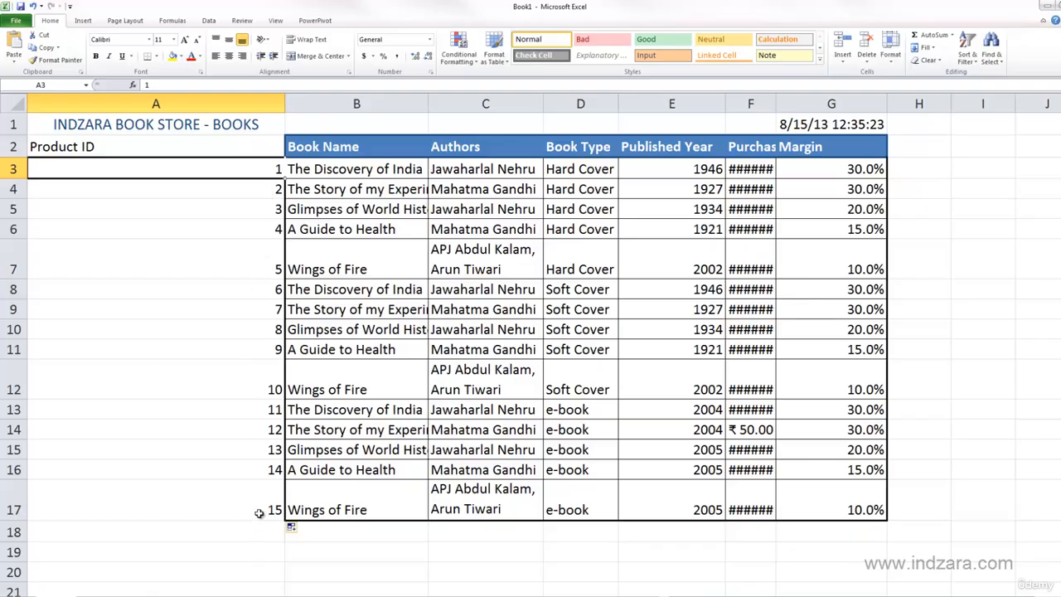
{"action": "left_click_drag", "start_coordinate": [259, 513], "coordinate": [265, 173]}
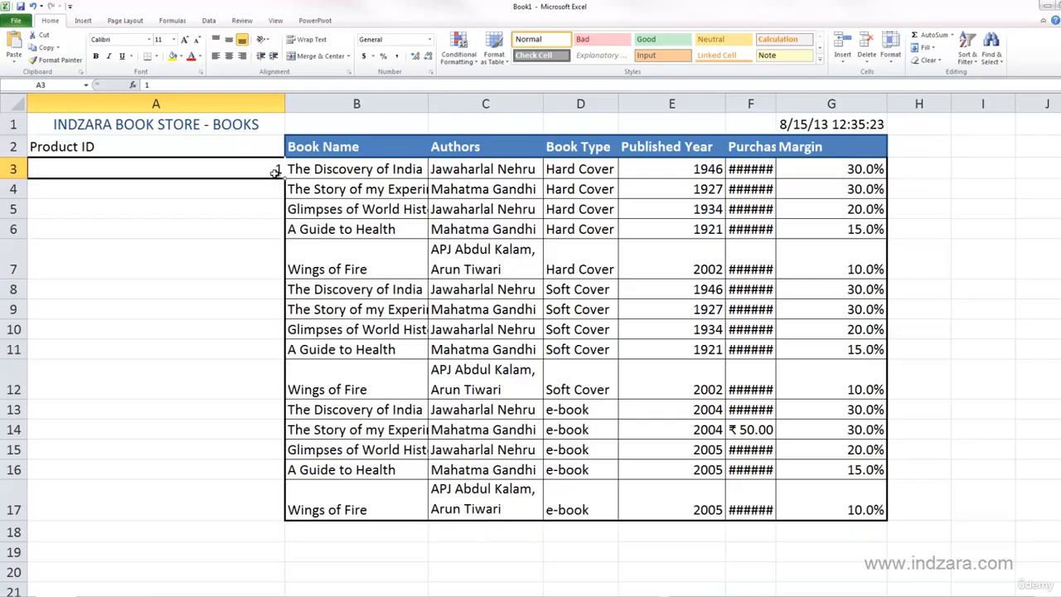
- Enter 3 in A4, extend A3:A4 down to A17 as a series increasing by 2, and review the fill options
{"action": "left_click", "coordinate": [266, 195]}
{"action": "type", "text": "3"}
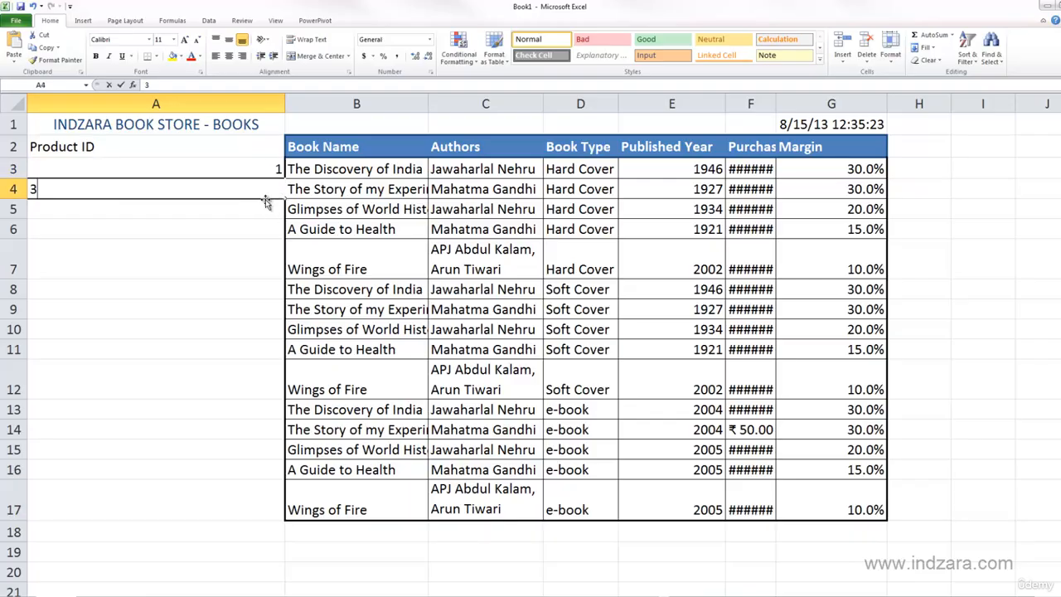
{"action": "left_click", "coordinate": [264, 208]}
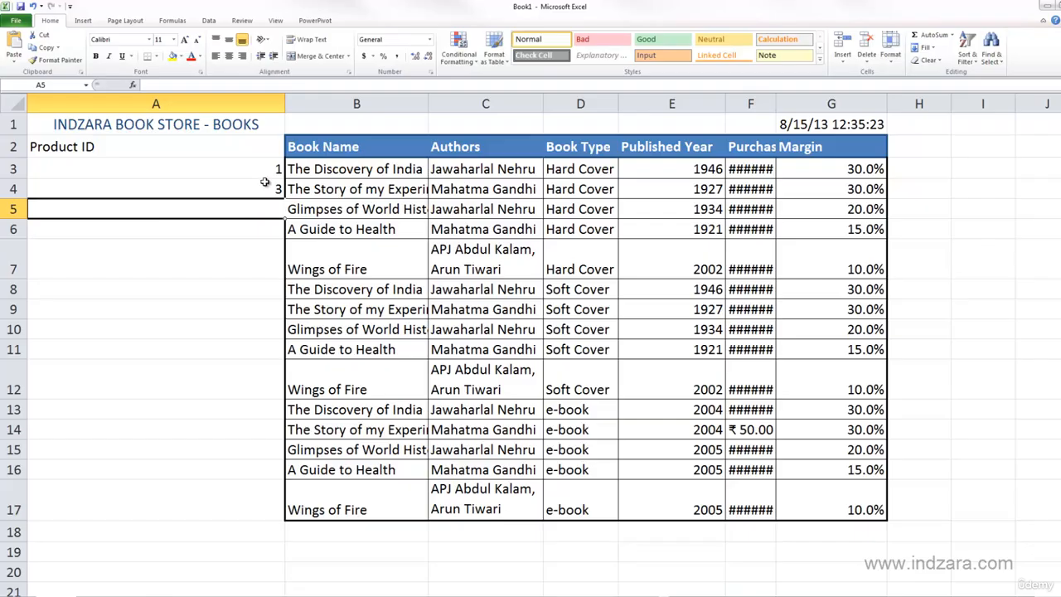
{"action": "left_click_drag", "start_coordinate": [265, 174], "coordinate": [282, 513]}
{"action": "left_click", "coordinate": [292, 527]}
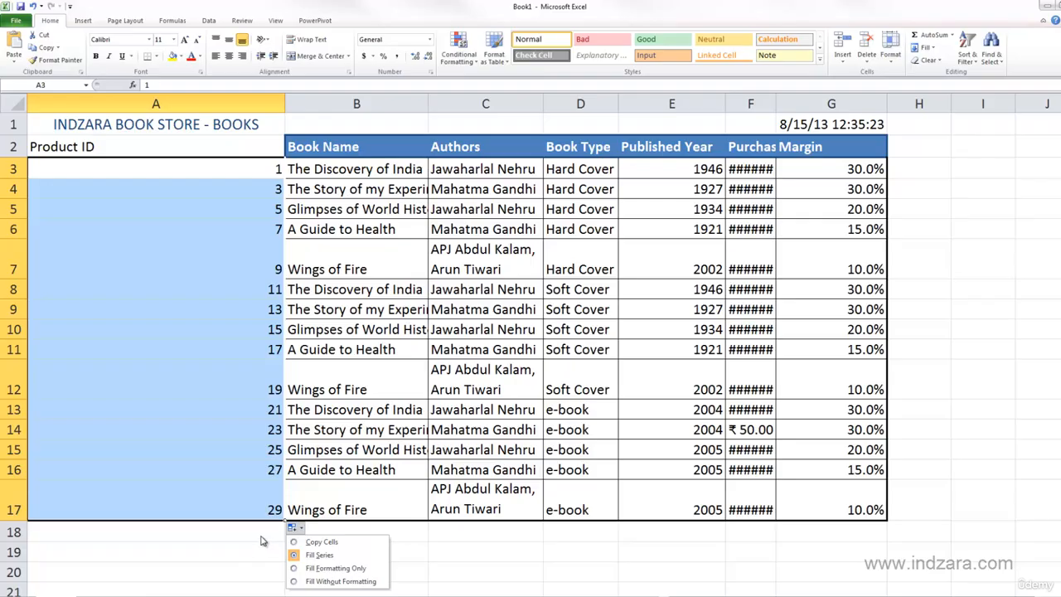
{"action": "left_click", "coordinate": [215, 506]}
{"action": "key", "text": "ctrl+z"}
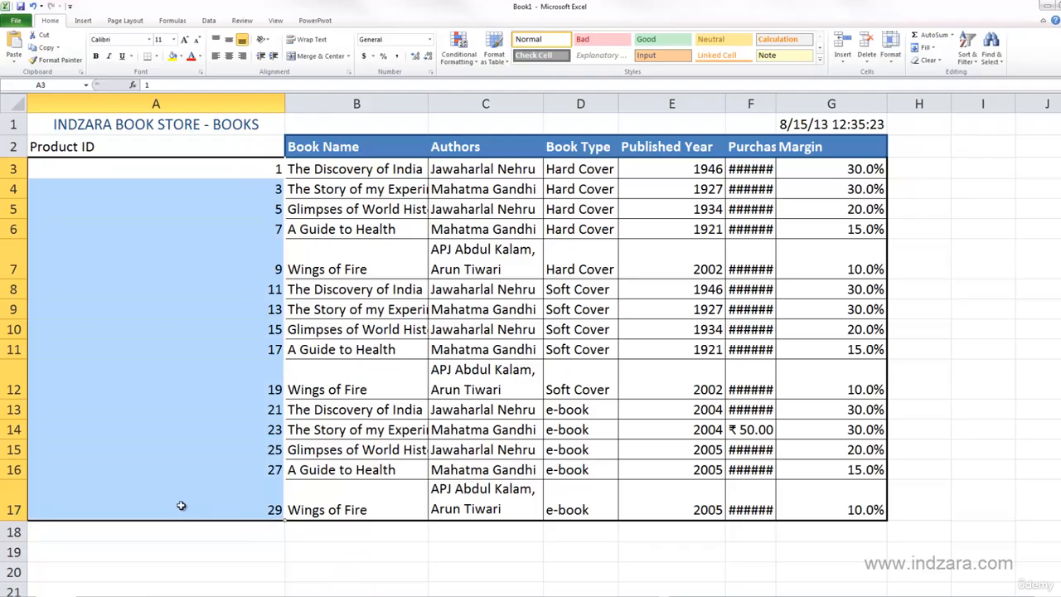
- Refill the Product ID column from A3:A4 down to A17 using the Copy Cells option
{"action": "left_click", "coordinate": [182, 505]}
{"action": "left_click_drag", "start_coordinate": [270, 175], "coordinate": [274, 189]}
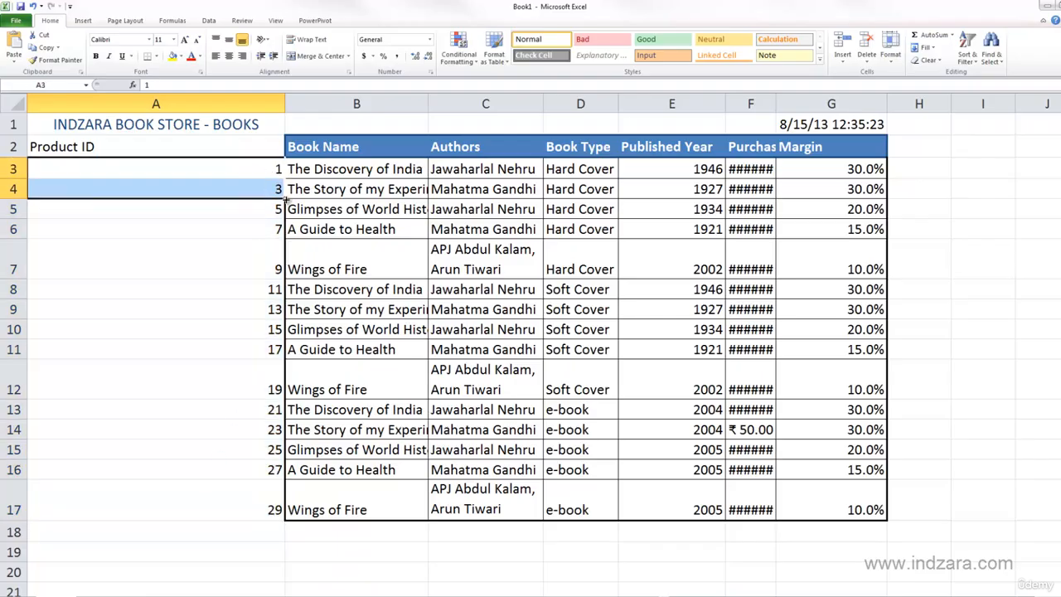
{"action": "double_click", "coordinate": [286, 200]}
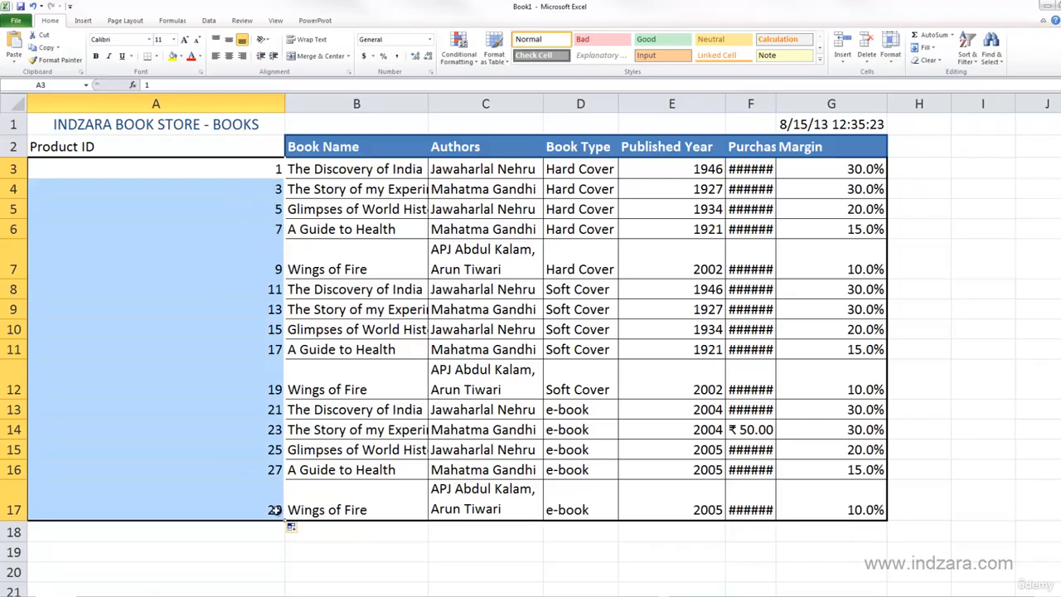
{"action": "left_click", "coordinate": [292, 529]}
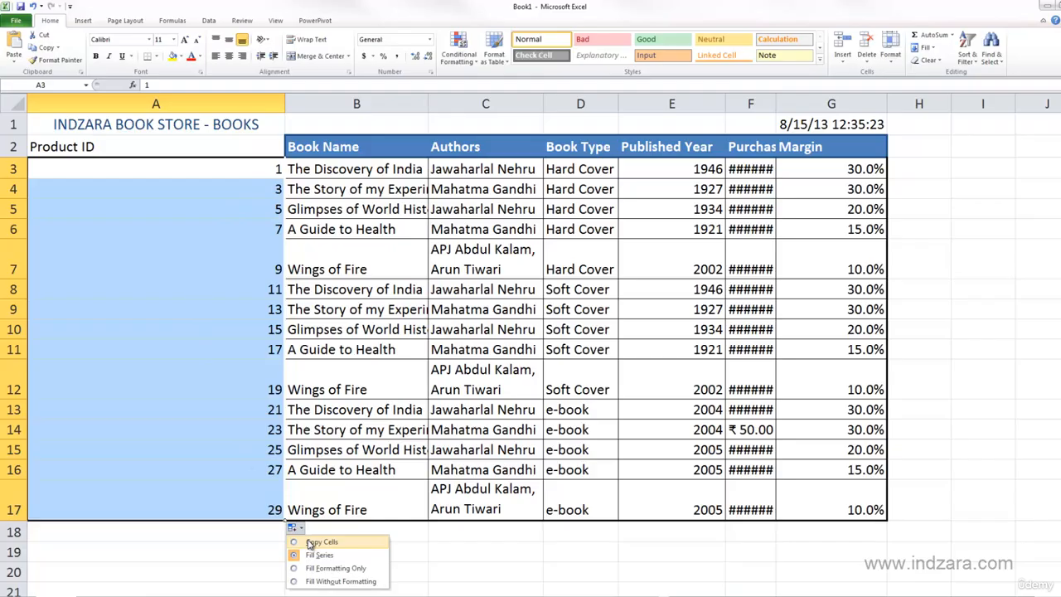
{"action": "left_click", "coordinate": [309, 543]}
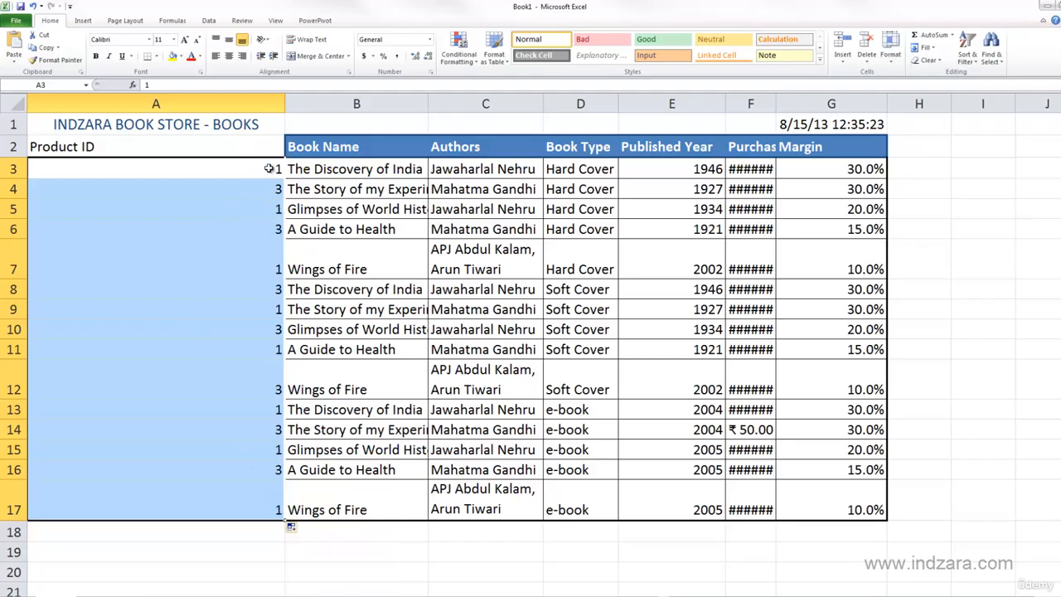
- Examine the value pattern in the Product ID column and review the auto fill options
{"action": "left_click_drag", "start_coordinate": [269, 169], "coordinate": [255, 295]}
{"action": "left_click_drag", "start_coordinate": [252, 310], "coordinate": [227, 387]}
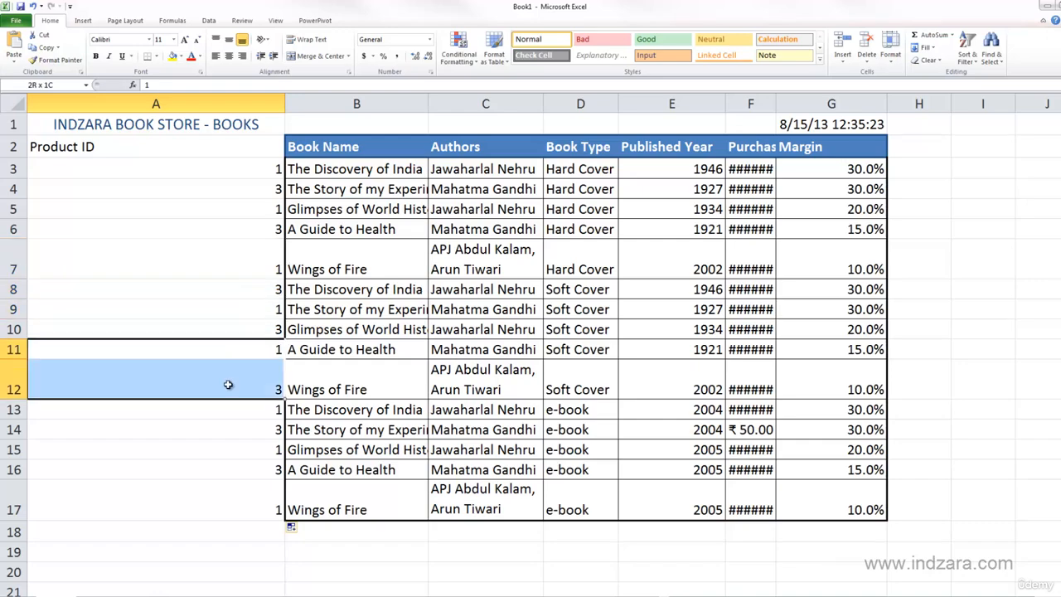
{"action": "left_click", "coordinate": [295, 529]}
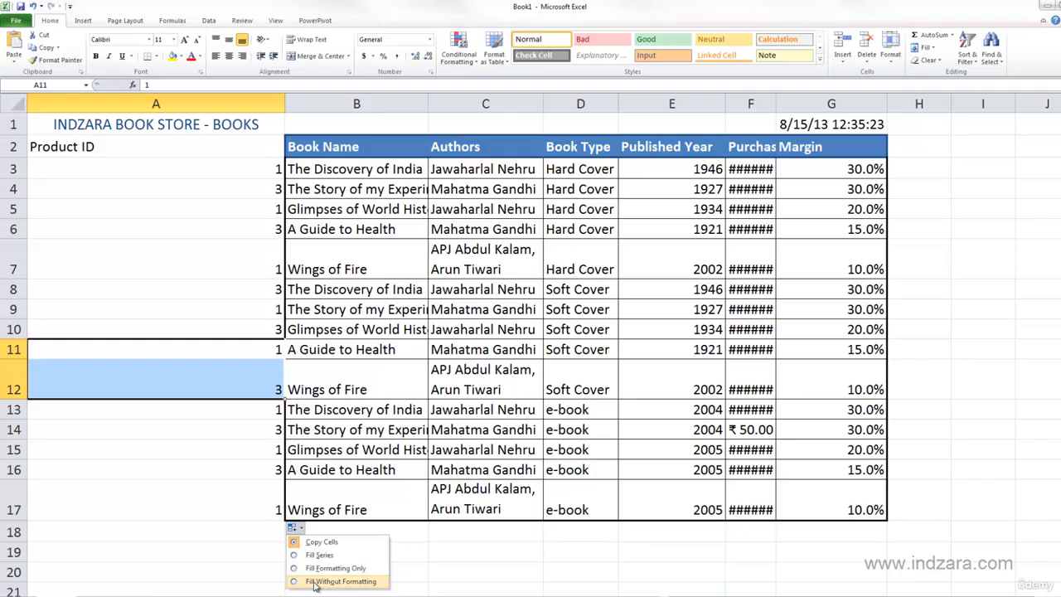
{"action": "left_click", "coordinate": [250, 311]}
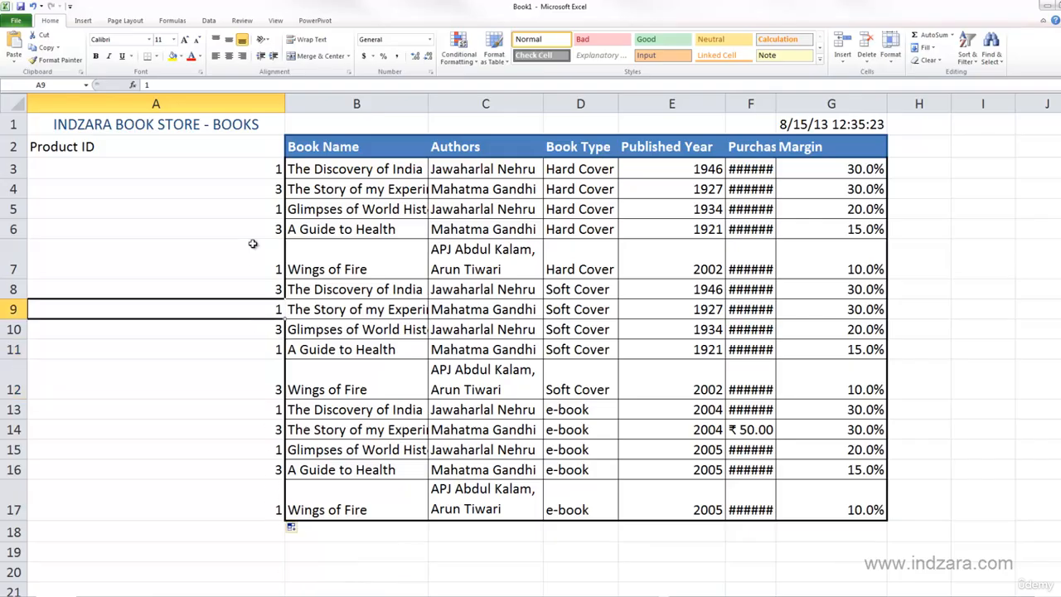
{"action": "left_click_drag", "start_coordinate": [254, 166], "coordinate": [244, 495]}
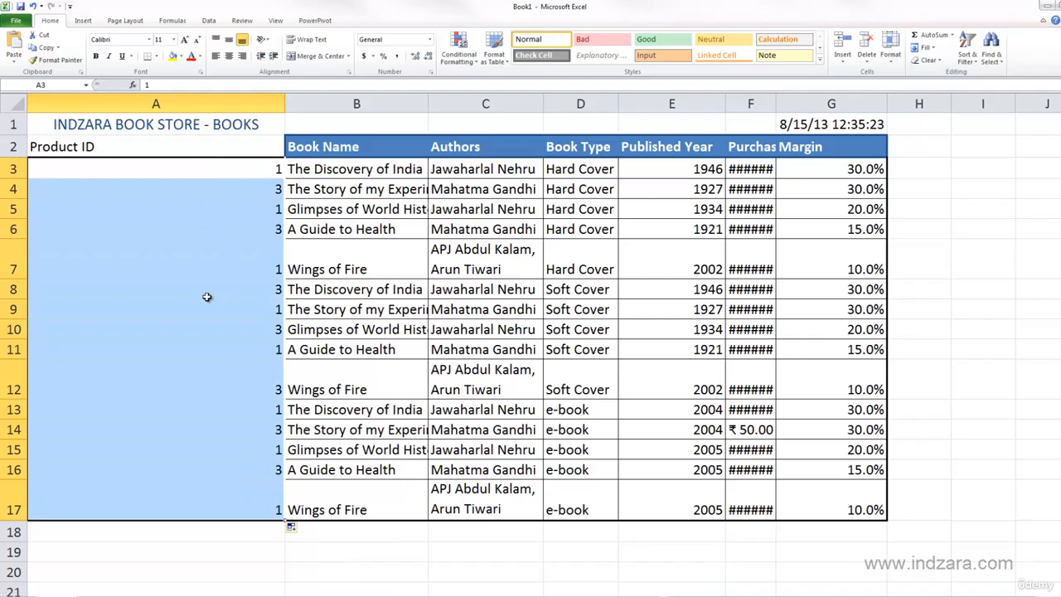
{"action": "left_click", "coordinate": [266, 364]}
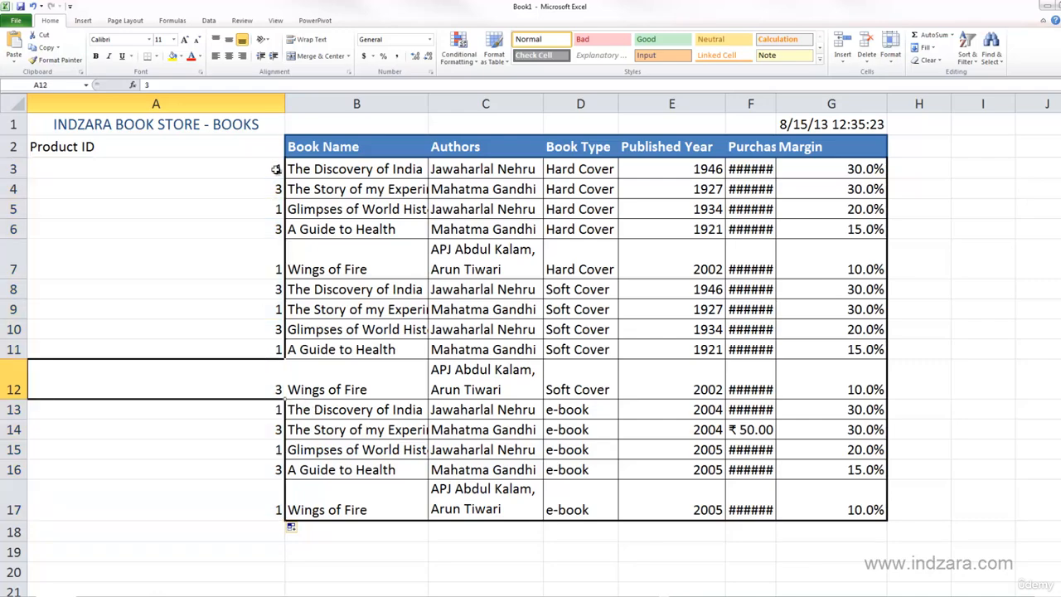
- Set A4 to 2 and extend A3:A4 down to A17 so the product IDs run from 1 to 15
{"action": "left_click", "coordinate": [276, 169]}
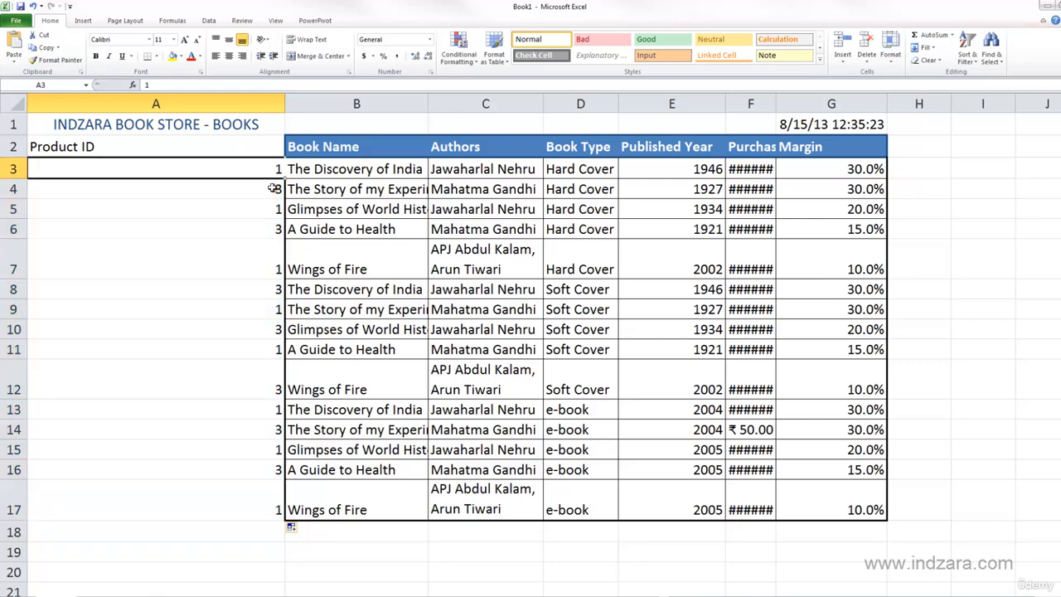
{"action": "mouse_move", "coordinate": [283, 179]}
{"action": "left_mouse_down"}
{"action": "mouse_move", "coordinate": [277, 205]}
{"action": "mouse_move", "coordinate": [284, 199]}
{"action": "left_mouse_up"}
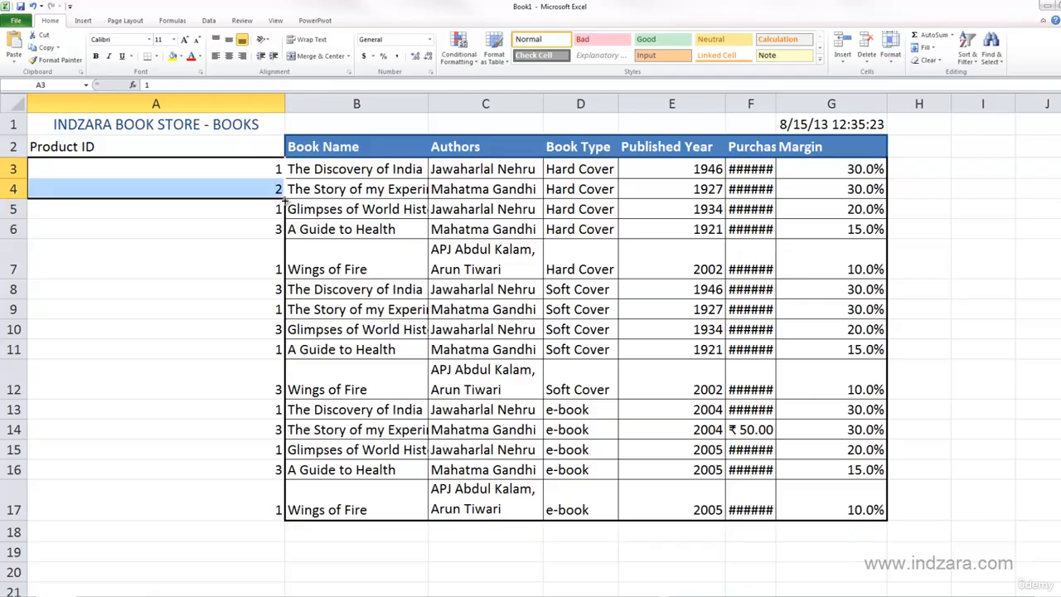
{"action": "double_click", "coordinate": [284, 199]}
{"action": "left_click", "coordinate": [254, 233]}
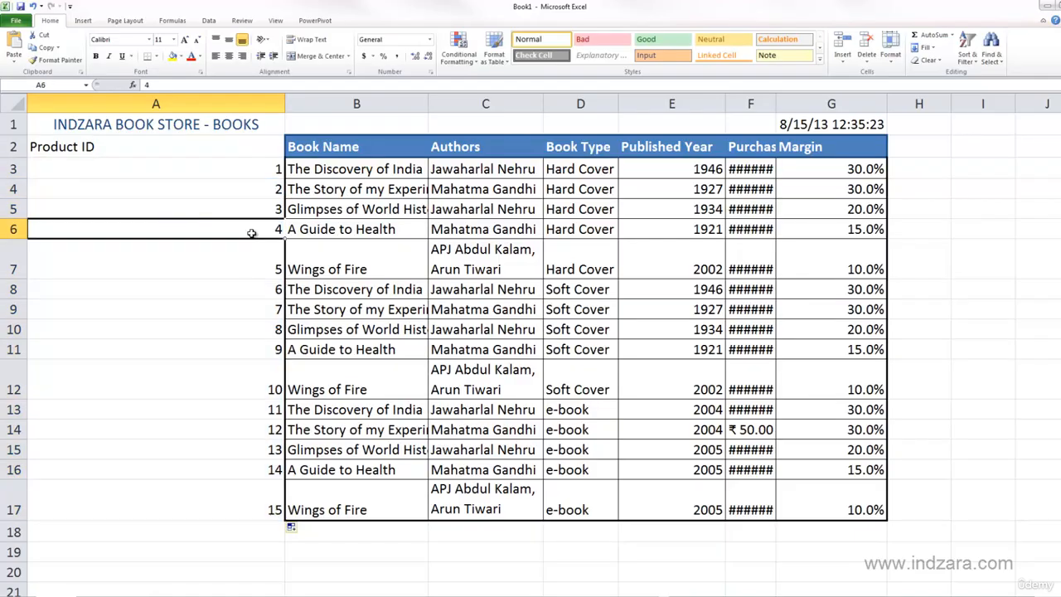